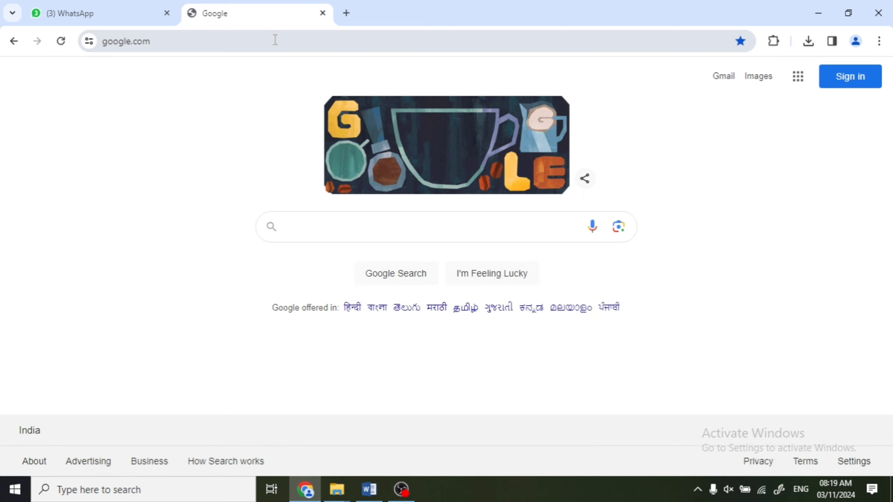
- Search Google for 'jharsewa' and open the official JharSewa portal from the results
{"action": "left_click", "coordinate": [312, 233]}
{"action": "type", "text": "jharsewa"}
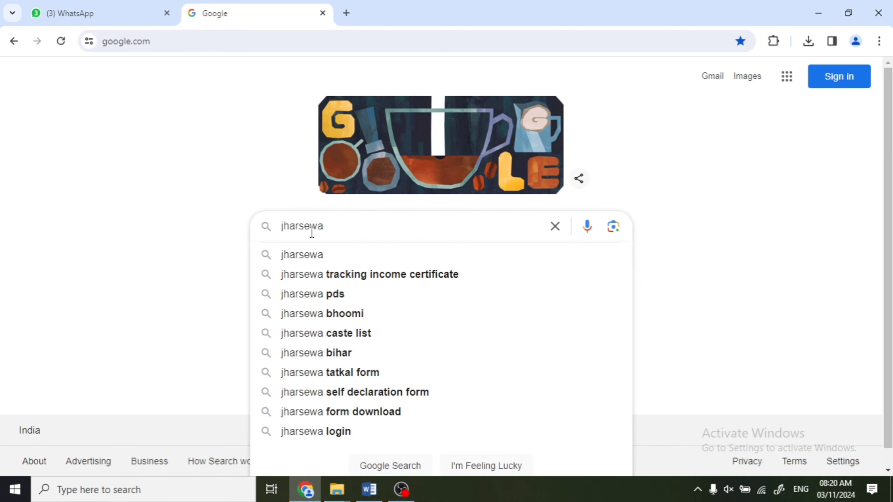
{"action": "key", "text": "Return"}
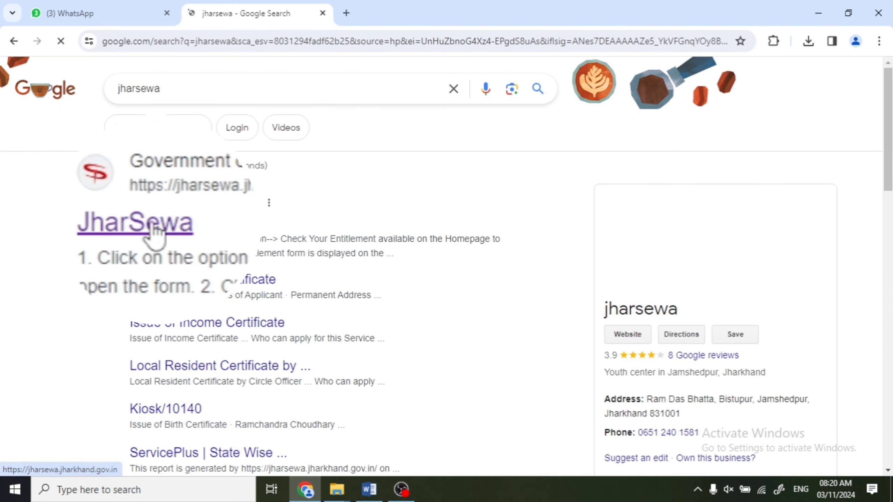
{"action": "left_click", "coordinate": [154, 231]}
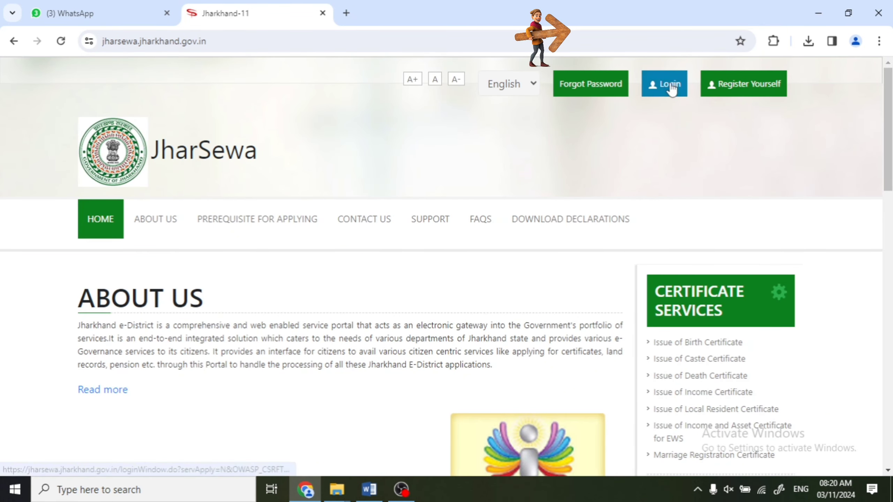
- Go to the ServicePlus sign-in page and enter the account's Login ID
{"action": "left_click", "coordinate": [670, 84]}
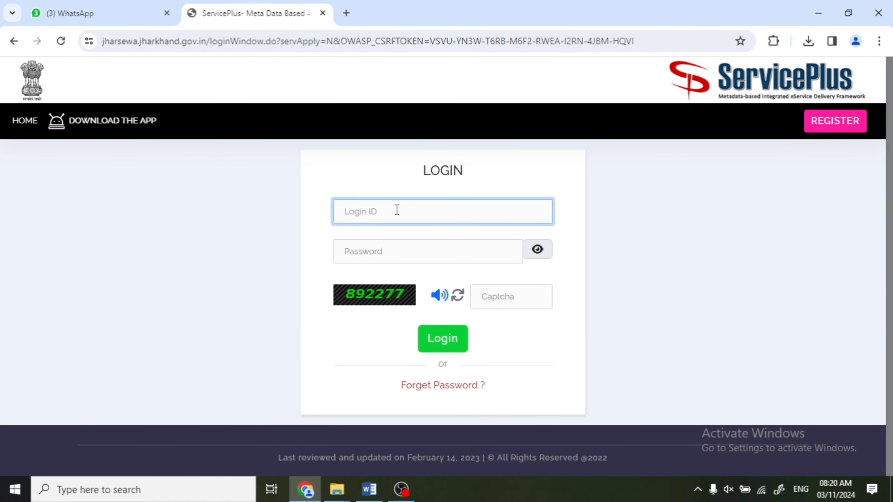
{"action": "type", "text": "mam"}
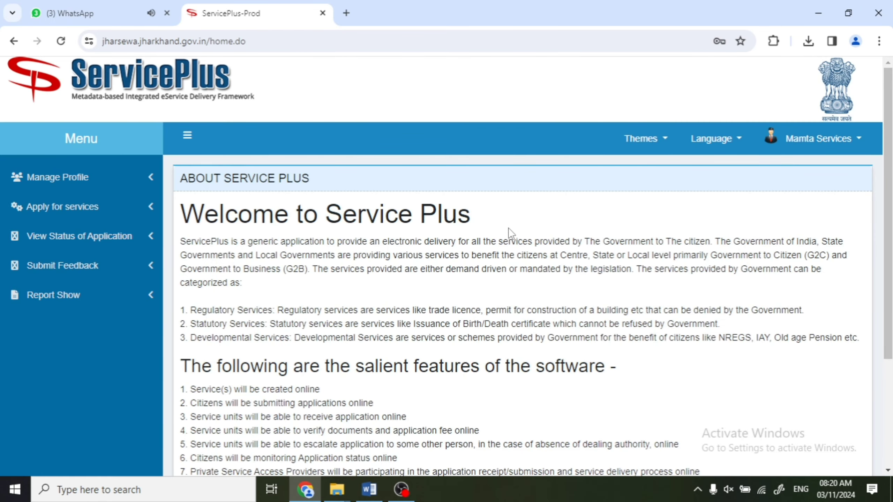
- Open the Track application status page under View Status of Application
{"action": "scroll", "coordinate": [574, 229], "scroll_direction": "down", "scroll_amount": 3}
{"action": "scroll", "coordinate": [574, 229], "scroll_direction": "up", "scroll_amount": 3}
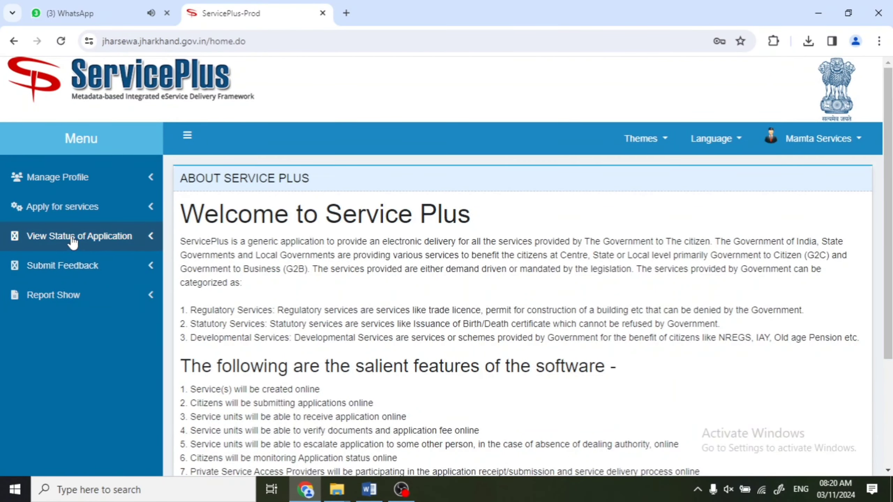
{"action": "left_click", "coordinate": [115, 240]}
{"action": "left_click", "coordinate": [38, 262]}
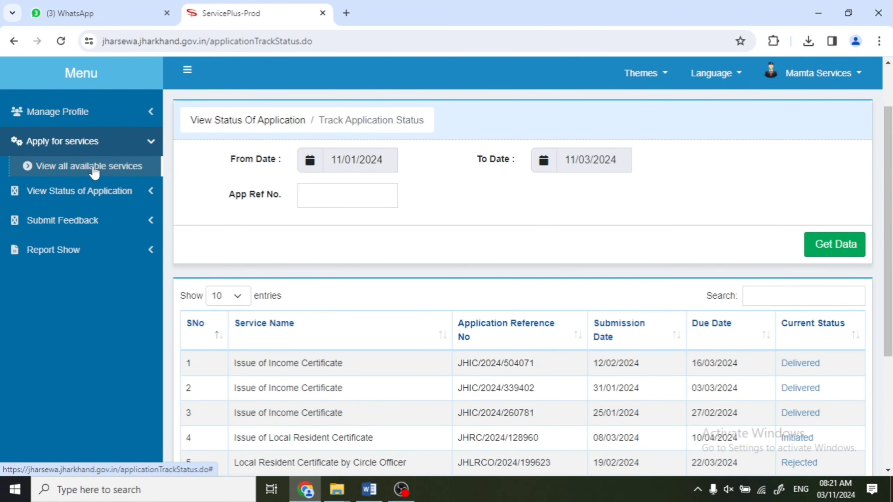
- Browse all available services to page 2 and open Income and Asset Certificate for EWS
{"action": "left_click", "coordinate": [90, 172]}
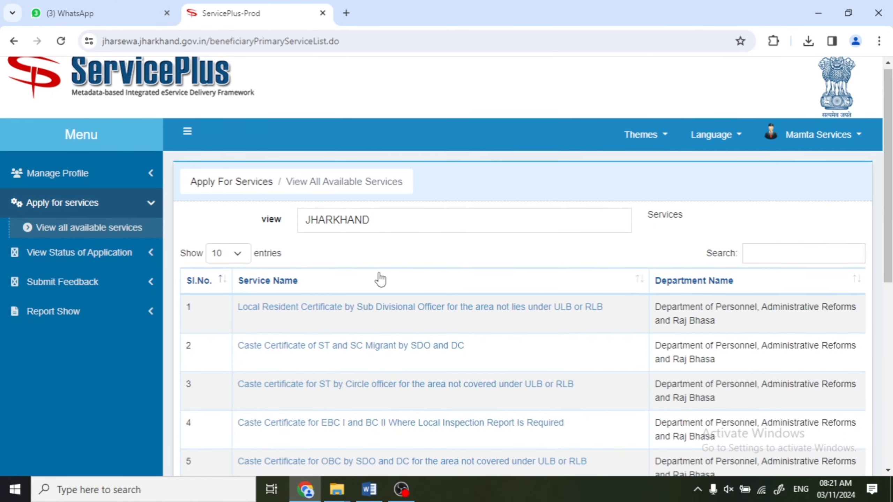
{"action": "scroll", "coordinate": [387, 275], "scroll_direction": "down", "scroll_amount": 5}
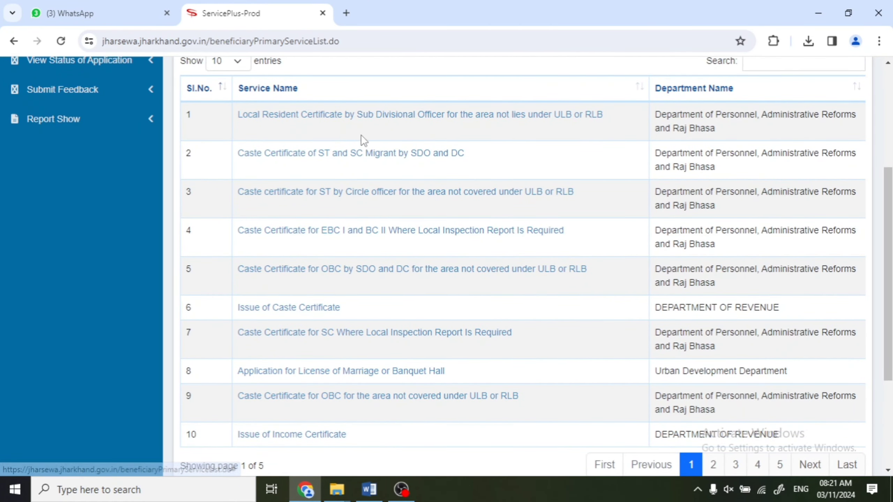
{"action": "scroll", "coordinate": [374, 293], "scroll_direction": "down", "scroll_amount": 2}
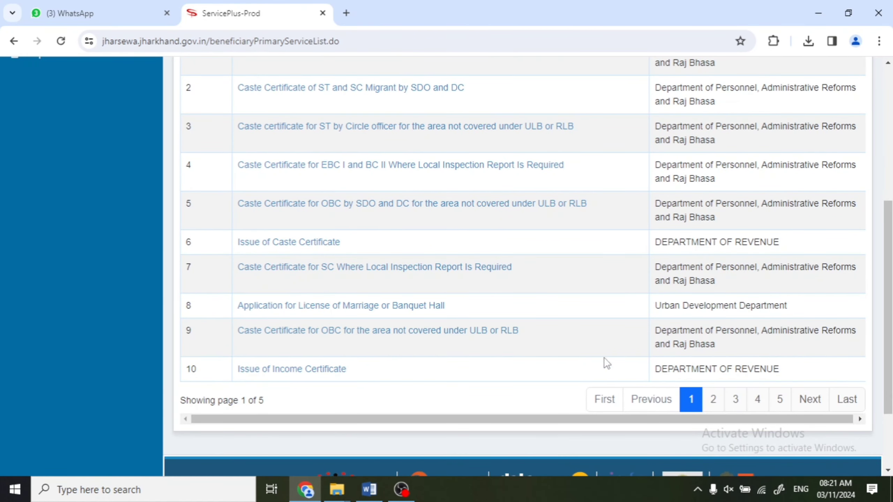
{"action": "left_click", "coordinate": [714, 400]}
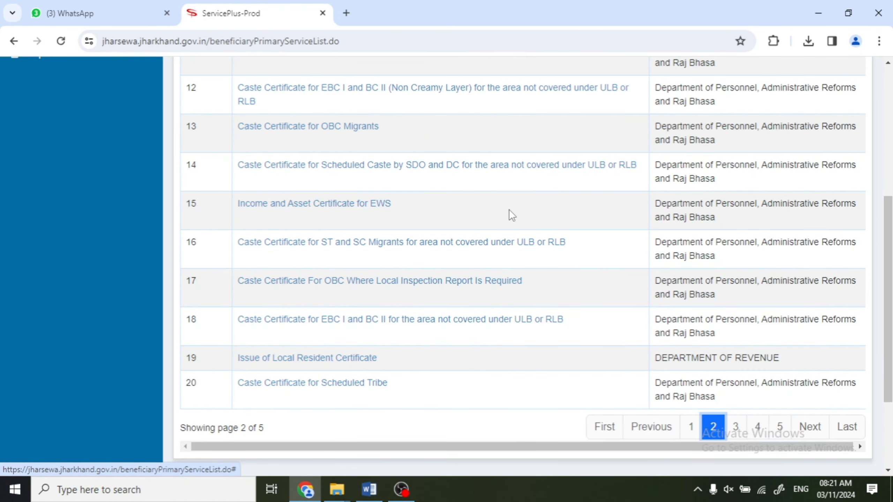
{"action": "scroll", "coordinate": [340, 173], "scroll_direction": "up", "scroll_amount": 2}
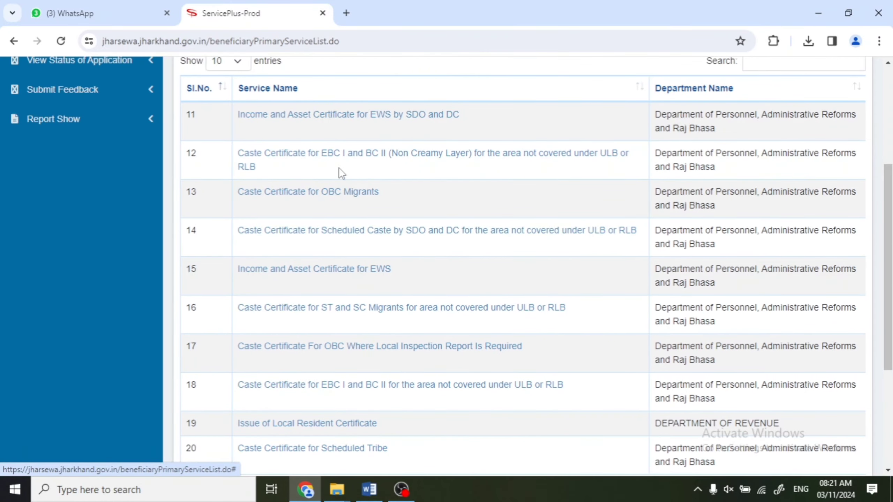
{"action": "scroll", "coordinate": [339, 167], "scroll_direction": "up", "scroll_amount": 2}
{"action": "scroll", "coordinate": [339, 167], "scroll_direction": "down", "scroll_amount": 2}
{"action": "scroll", "coordinate": [801, 340], "scroll_direction": "down", "scroll_amount": 4}
{"action": "left_click", "coordinate": [737, 358]}
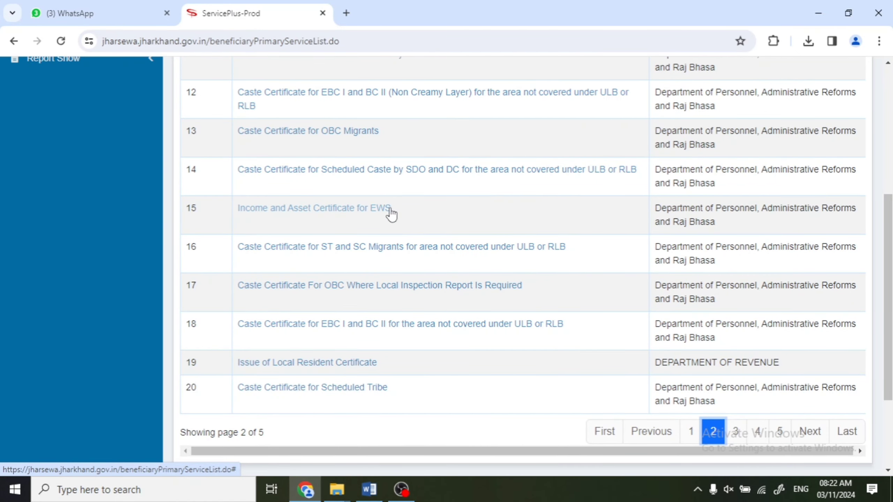
{"action": "left_click", "coordinate": [387, 210]}
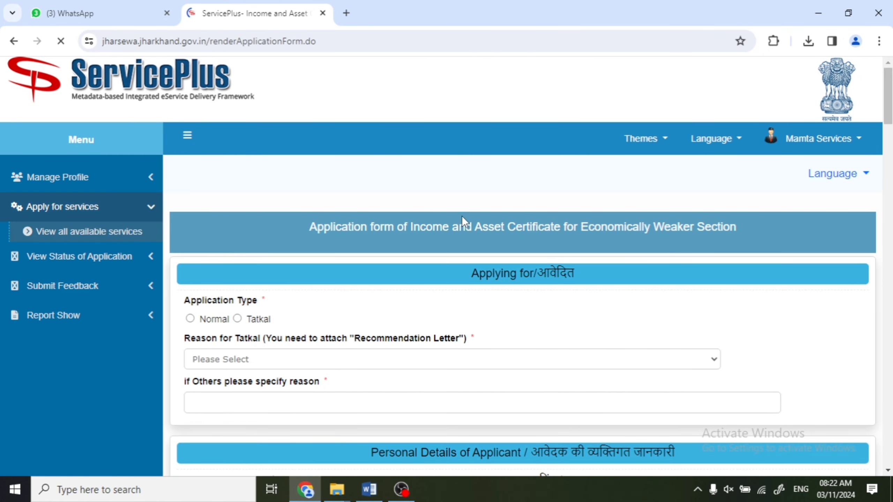
- Scroll through the blank EWS application form, then return to the Relation Details section
{"action": "scroll", "coordinate": [463, 216], "scroll_direction": "down", "scroll_amount": 5}
{"action": "scroll", "coordinate": [463, 216], "scroll_direction": "down", "scroll_amount": 5}
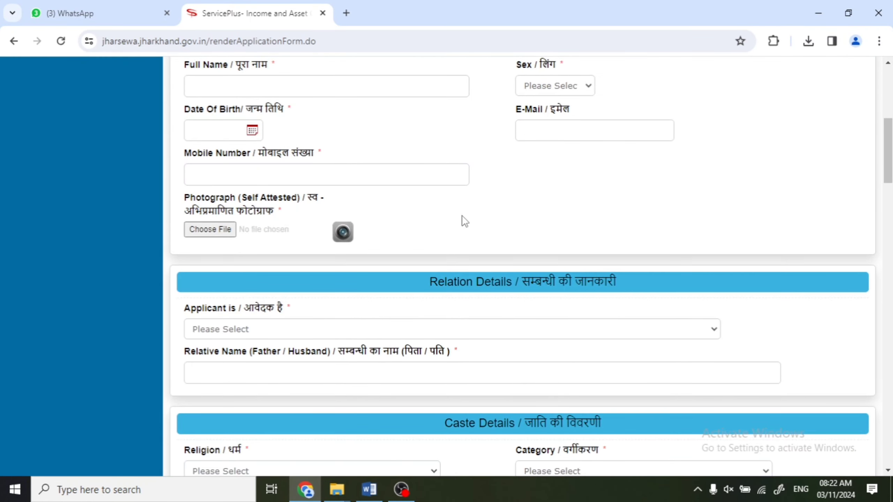
{"action": "scroll", "coordinate": [462, 216], "scroll_direction": "down", "scroll_amount": 15}
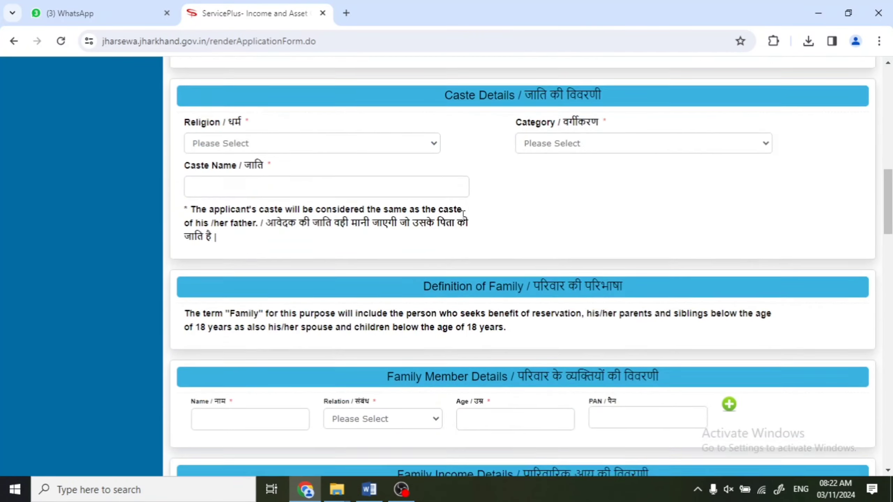
{"action": "scroll", "coordinate": [463, 215], "scroll_direction": "down", "scroll_amount": 20}
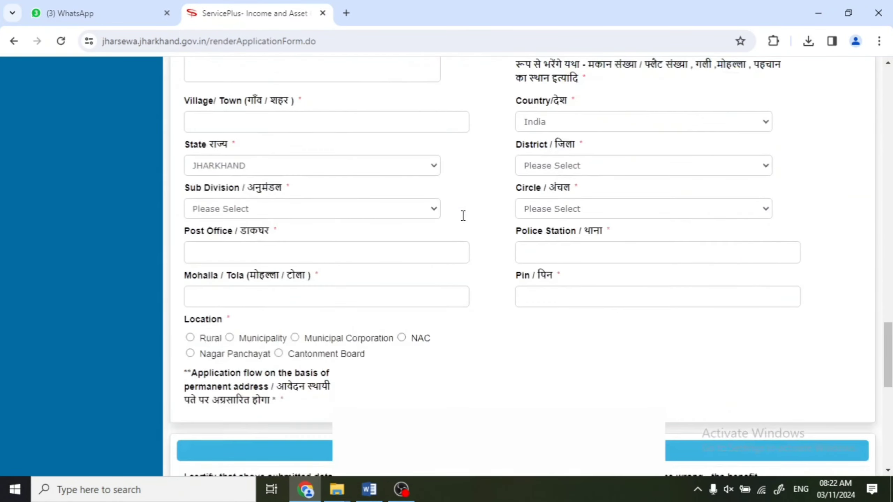
{"action": "scroll", "coordinate": [463, 215], "scroll_direction": "up", "scroll_amount": 20}
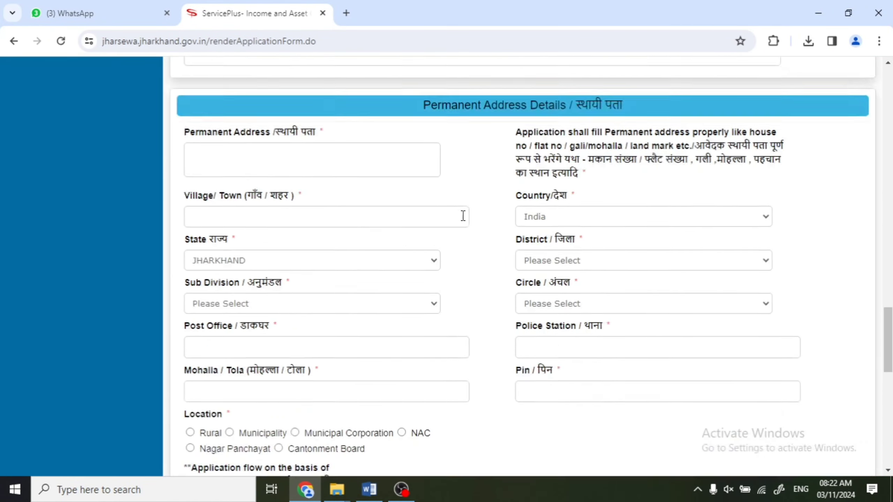
{"action": "scroll", "coordinate": [463, 215], "scroll_direction": "up", "scroll_amount": 4}
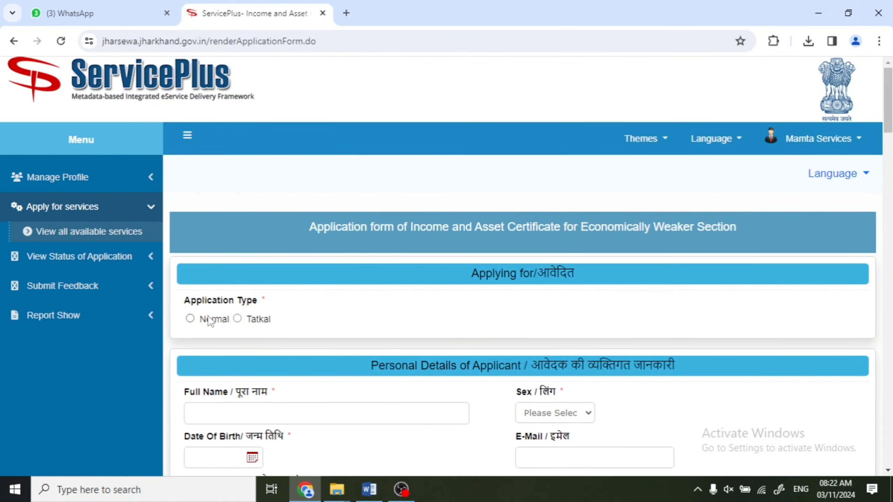
{"action": "scroll", "coordinate": [277, 320], "scroll_direction": "down", "scroll_amount": 3}
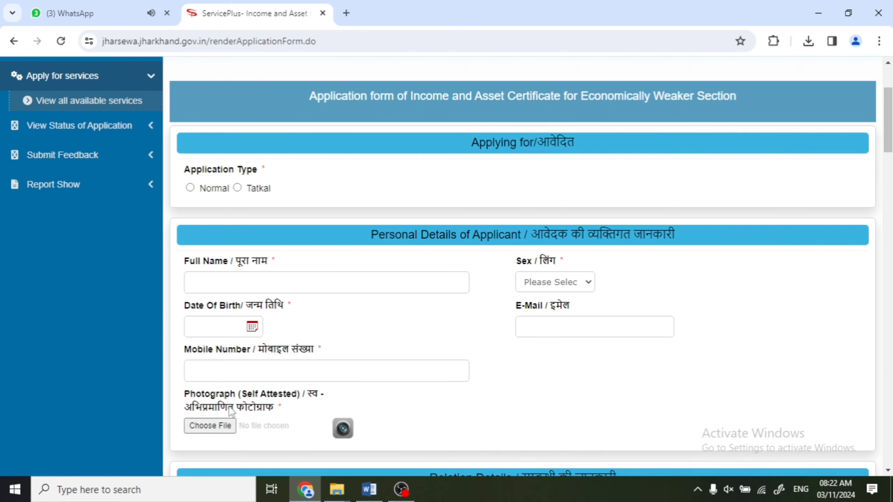
{"action": "scroll", "coordinate": [255, 399], "scroll_direction": "down", "scroll_amount": 6}
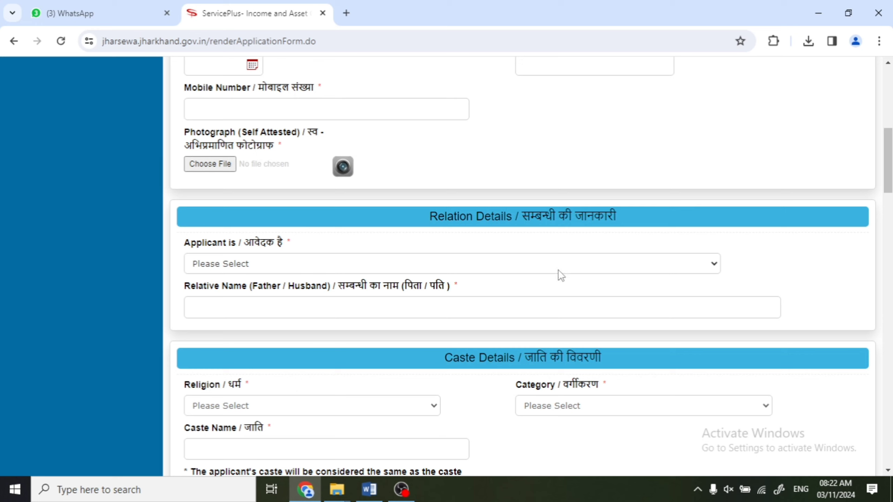
- Set the religion to Hinduism and the caste category to General
{"action": "left_click", "coordinate": [588, 264]}
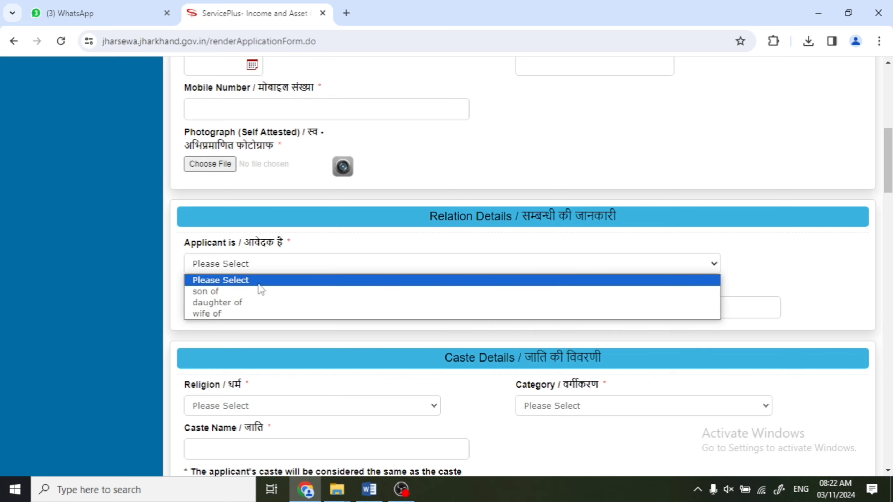
{"action": "left_click", "coordinate": [335, 242]}
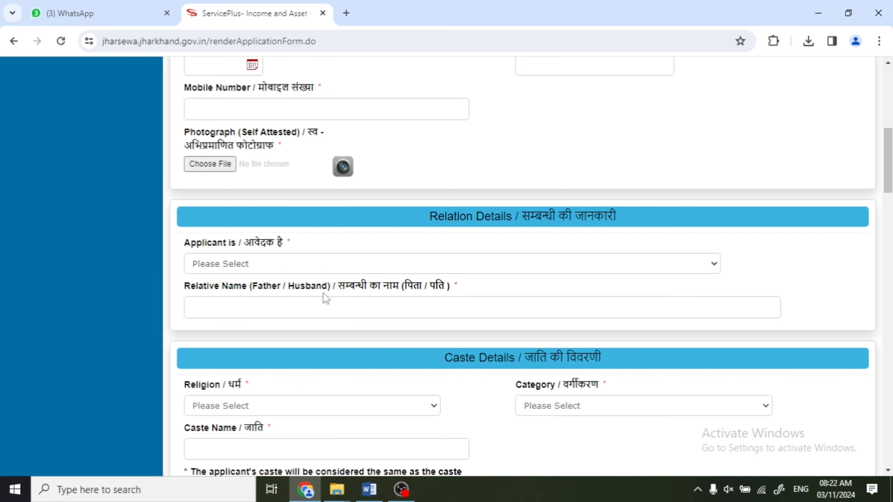
{"action": "scroll", "coordinate": [322, 295], "scroll_direction": "down", "scroll_amount": 3}
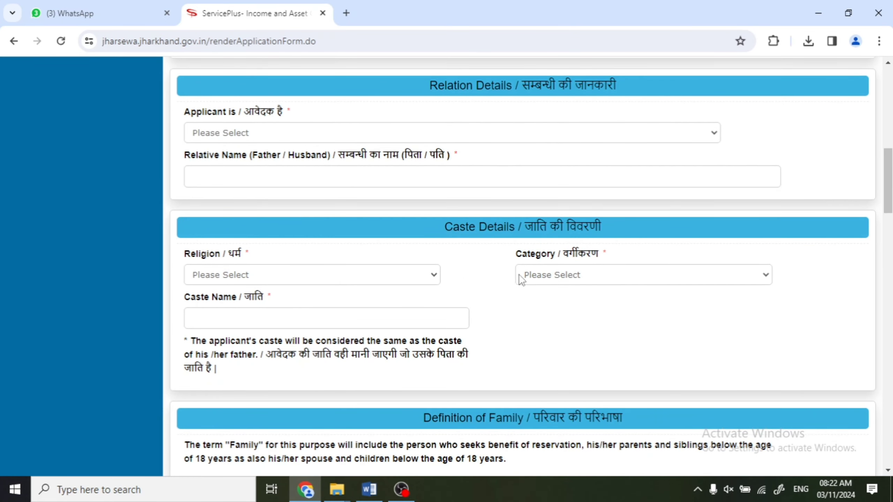
{"action": "left_click", "coordinate": [406, 278]}
{"action": "left_click", "coordinate": [329, 302]}
{"action": "left_click", "coordinate": [590, 274]}
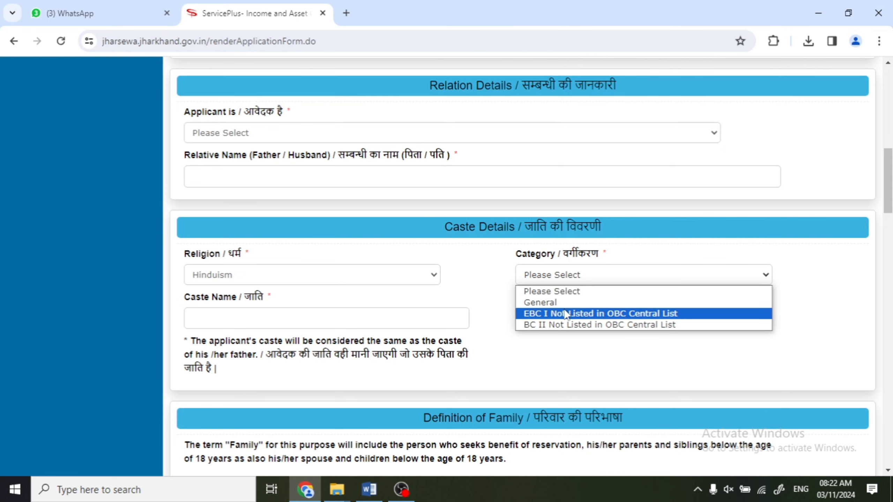
{"action": "left_click", "coordinate": [555, 302]}
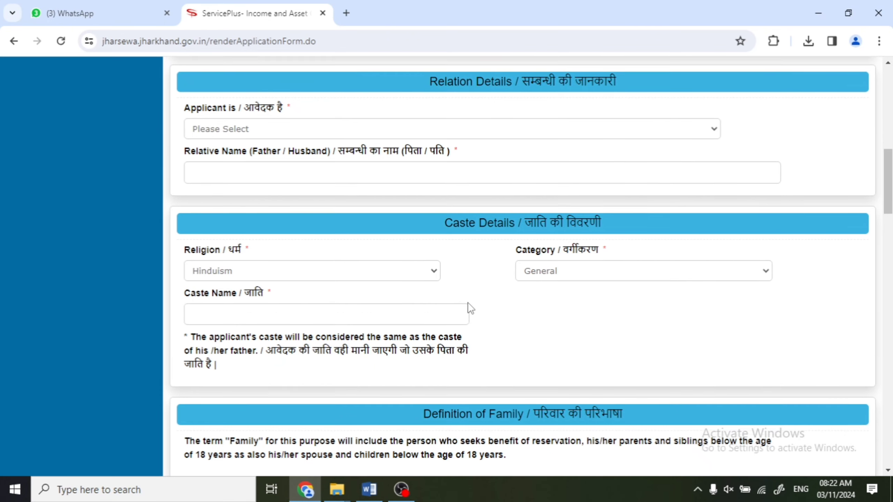
{"action": "scroll", "coordinate": [468, 304], "scroll_direction": "down", "scroll_amount": 2}
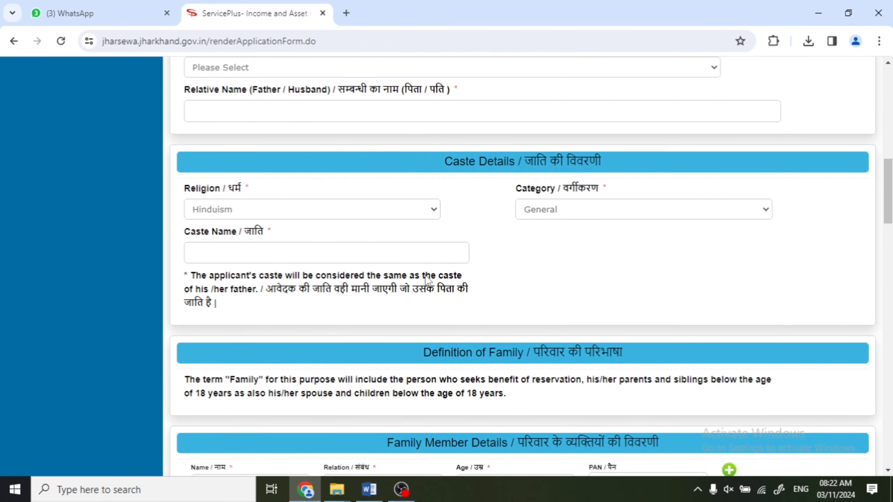
{"action": "left_click", "coordinate": [579, 217]}
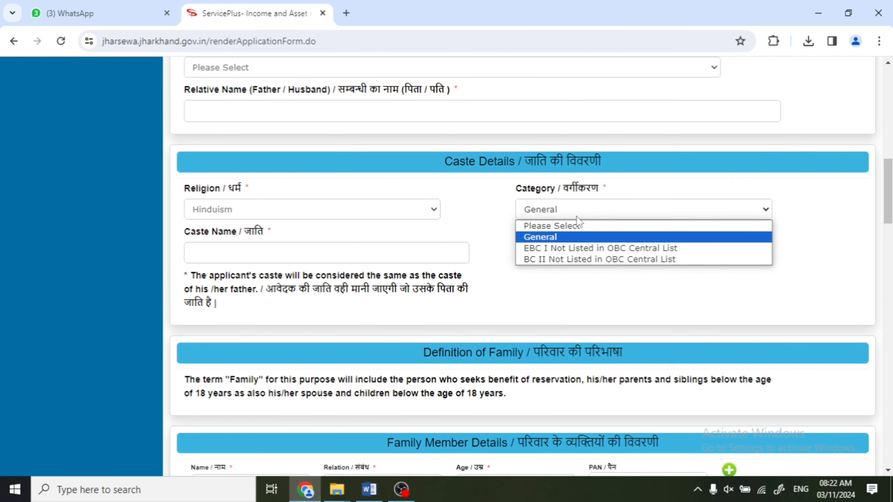
{"action": "left_click", "coordinate": [577, 217]}
- Check the family Relation list without choosing, then review the remaining empty form sections
{"action": "scroll", "coordinate": [441, 237], "scroll_direction": "down", "scroll_amount": 4}
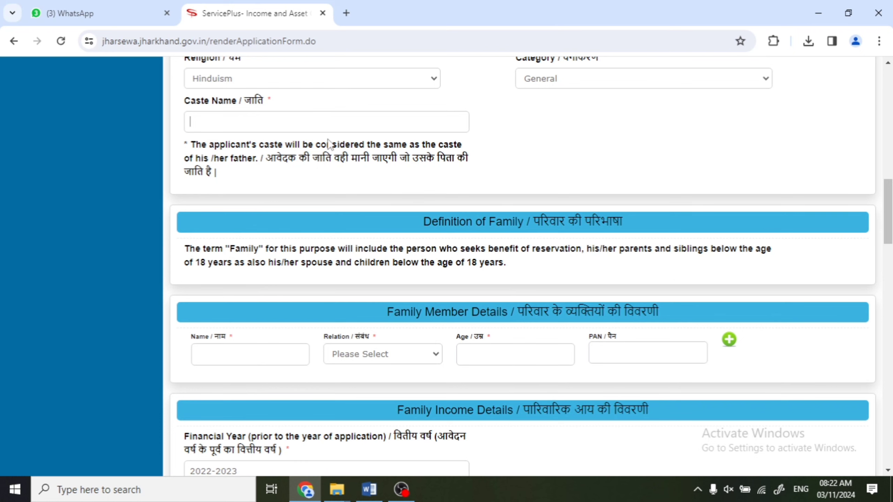
{"action": "scroll", "coordinate": [454, 266], "scroll_direction": "down", "scroll_amount": 2}
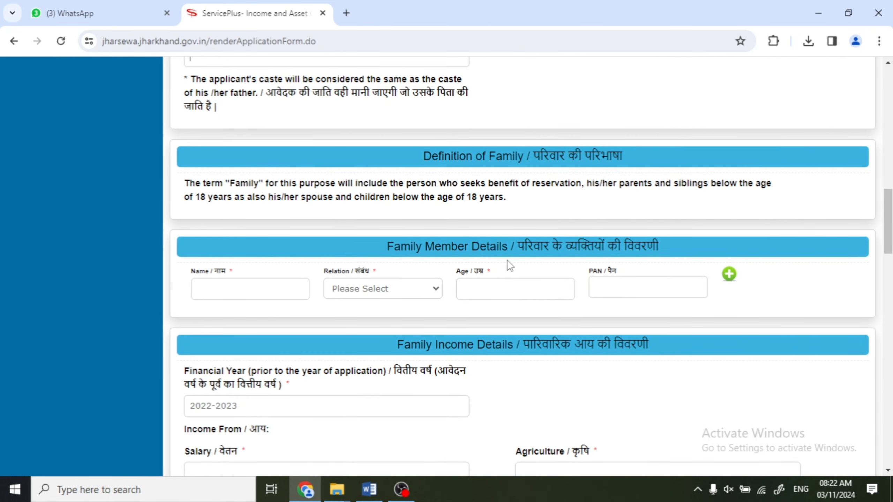
{"action": "left_click", "coordinate": [382, 290]}
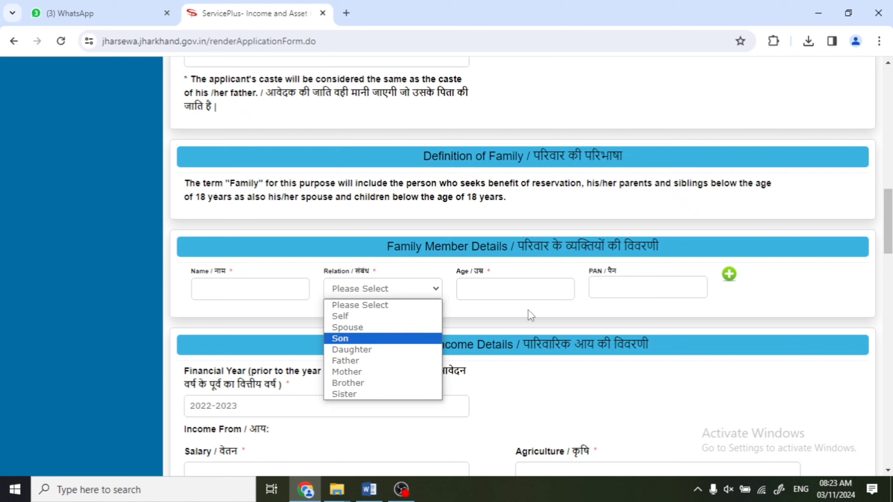
{"action": "left_click", "coordinate": [474, 316]}
{"action": "scroll", "coordinate": [423, 320], "scroll_direction": "down", "scroll_amount": 3}
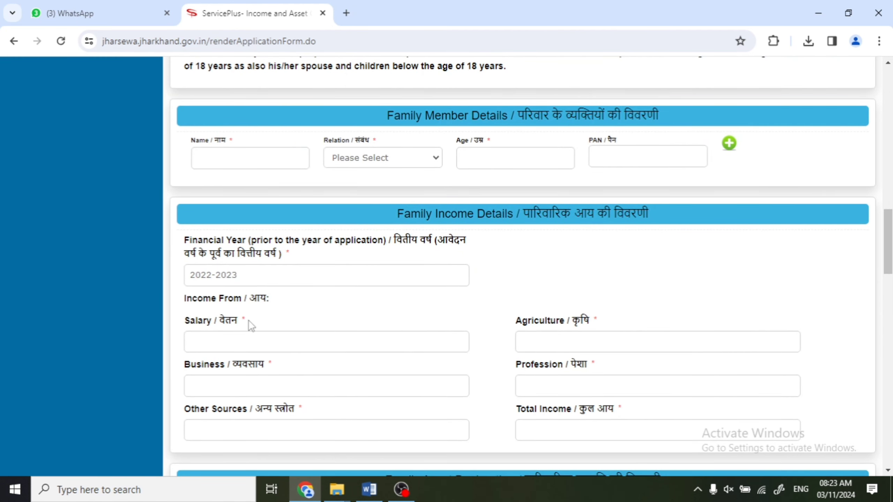
{"action": "scroll", "coordinate": [252, 326], "scroll_direction": "down", "scroll_amount": 2}
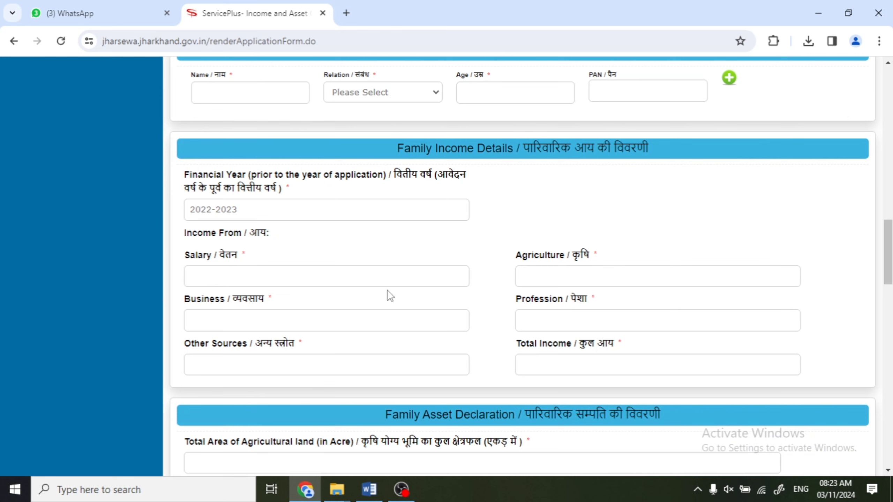
{"action": "scroll", "coordinate": [377, 367], "scroll_direction": "down", "scroll_amount": 3}
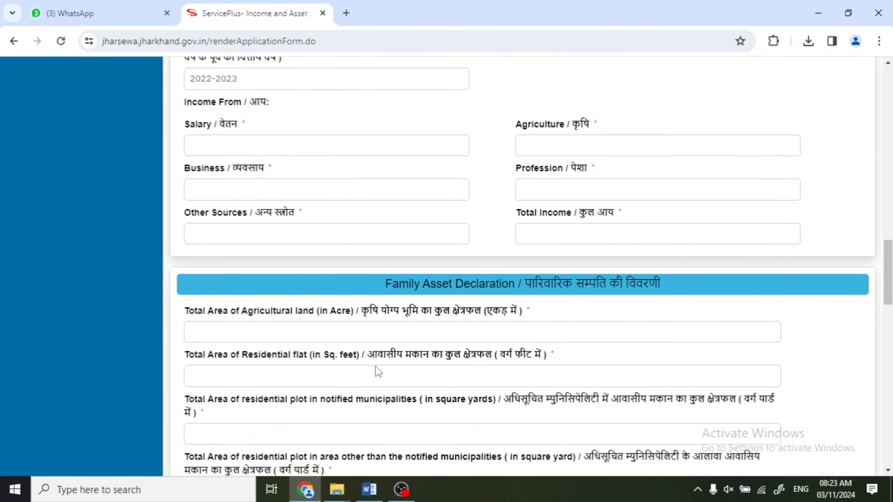
{"action": "scroll", "coordinate": [305, 327], "scroll_direction": "down", "scroll_amount": 2}
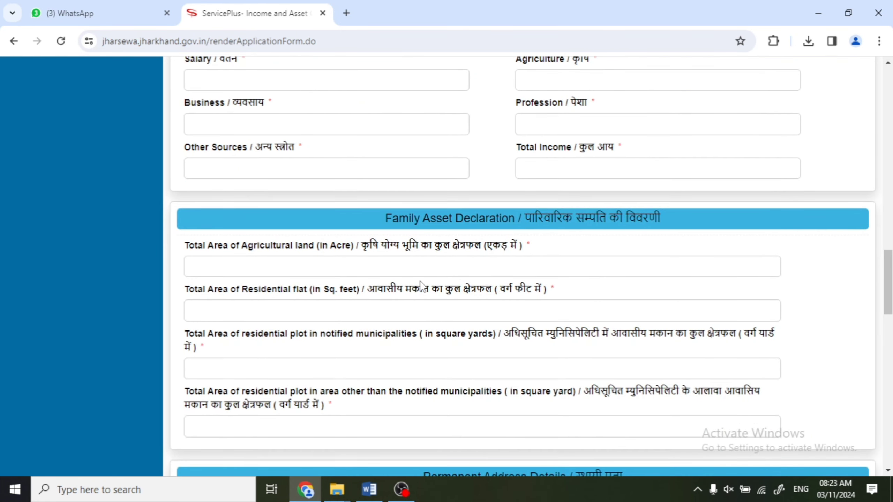
{"action": "scroll", "coordinate": [425, 286], "scroll_direction": "down", "scroll_amount": 2}
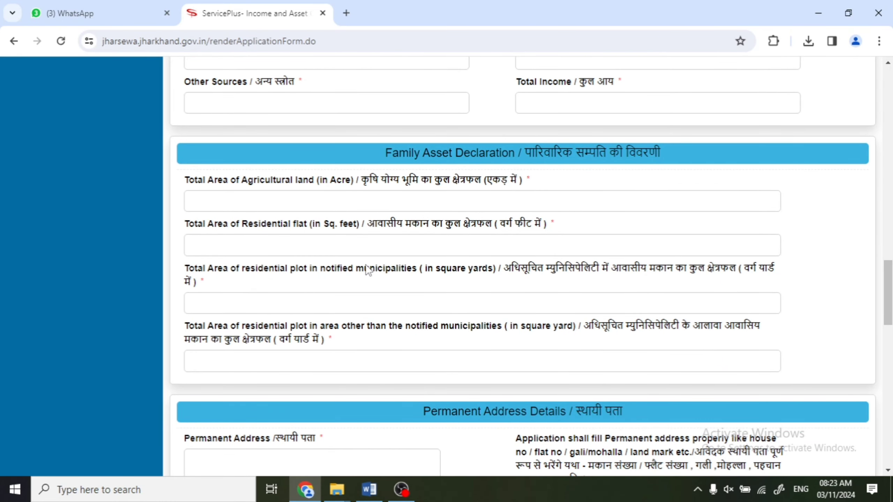
{"action": "scroll", "coordinate": [365, 269], "scroll_direction": "down", "scroll_amount": 6}
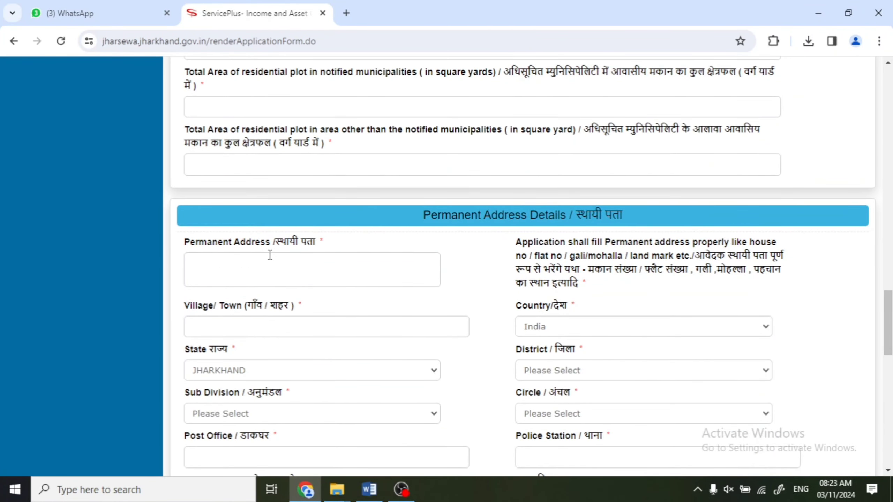
{"action": "scroll", "coordinate": [319, 256], "scroll_direction": "down", "scroll_amount": 6}
{"action": "scroll", "coordinate": [319, 256], "scroll_direction": "down", "scroll_amount": 2}
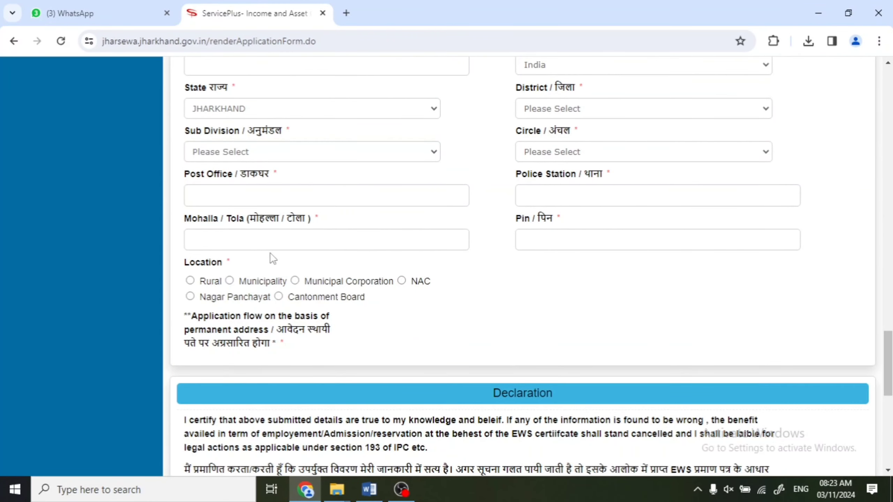
{"action": "scroll", "coordinate": [281, 292], "scroll_direction": "down", "scroll_amount": 4}
{"action": "scroll", "coordinate": [352, 286], "scroll_direction": "down", "scroll_amount": 4}
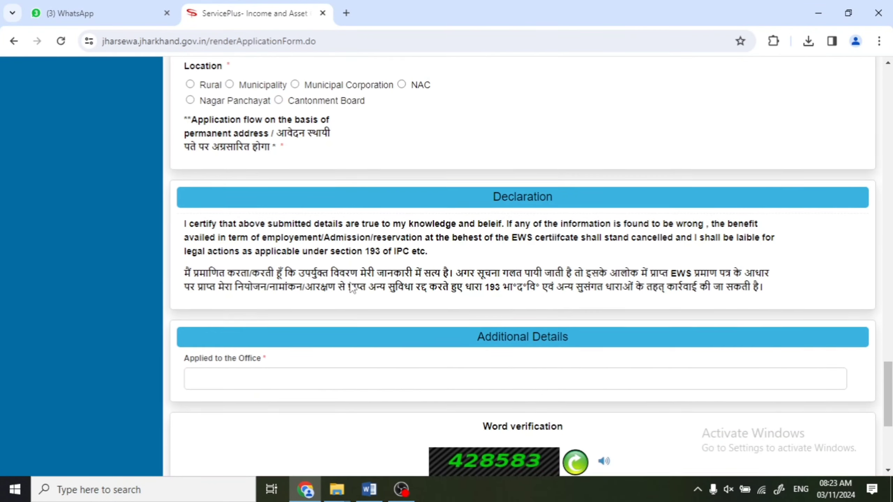
{"action": "scroll", "coordinate": [537, 311], "scroll_direction": "up", "scroll_amount": 11}
{"action": "scroll", "coordinate": [544, 306], "scroll_direction": "up", "scroll_amount": 20}
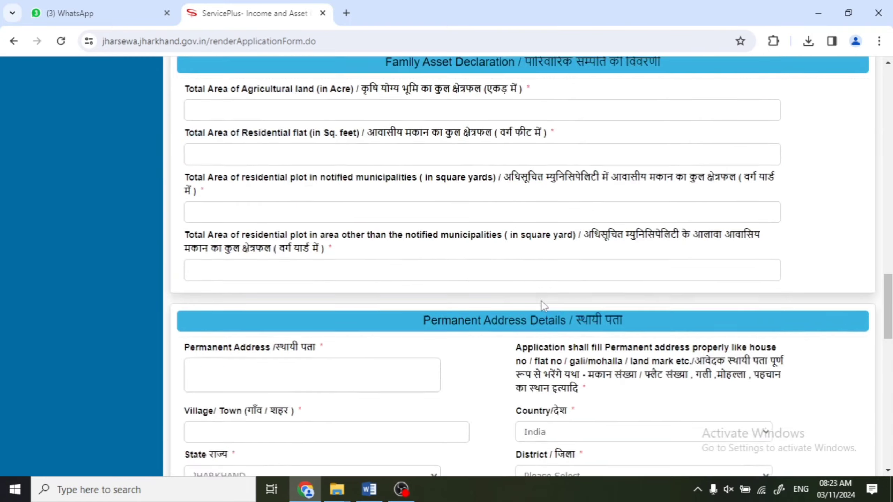
- Mark the application type as Normal and begin entering the family member's details
{"action": "scroll", "coordinate": [542, 302], "scroll_direction": "up", "scroll_amount": 5}
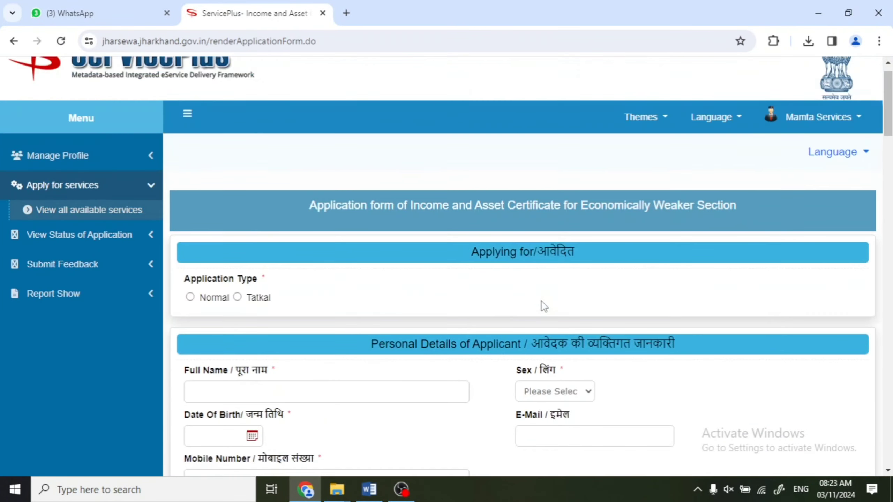
{"action": "left_click", "coordinate": [191, 319]}
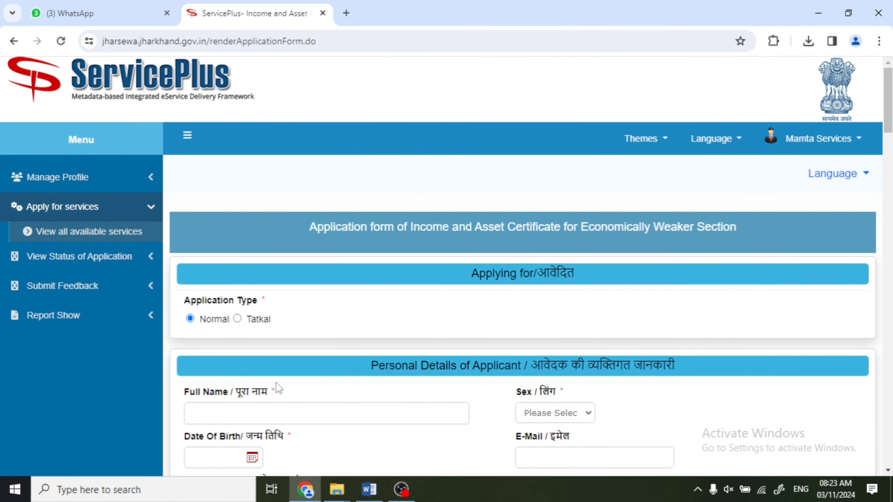
{"action": "left_click", "coordinate": [269, 415]}
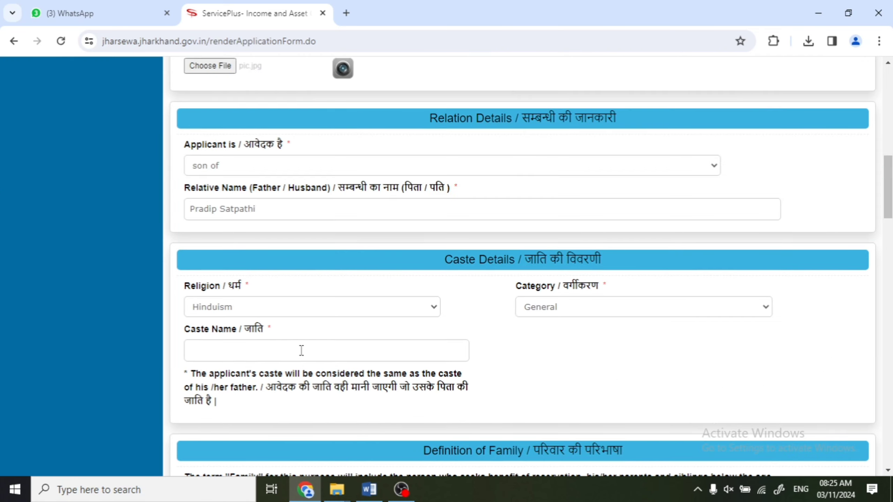
{"action": "left_click", "coordinate": [301, 351]}
{"action": "scroll", "coordinate": [502, 382], "scroll_direction": "down", "scroll_amount": 5}
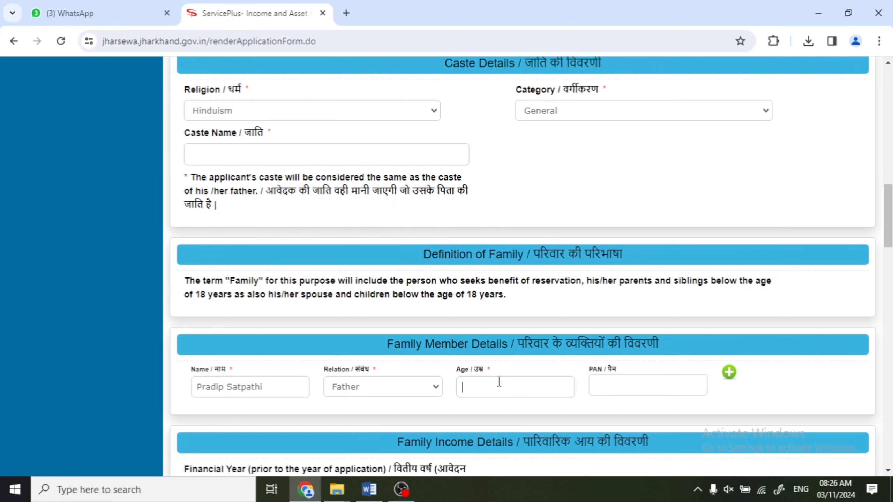
- Enter age 56 for the father and add him as a family member row
{"action": "type", "text": "56"}
{"action": "left_click", "coordinate": [731, 377]}
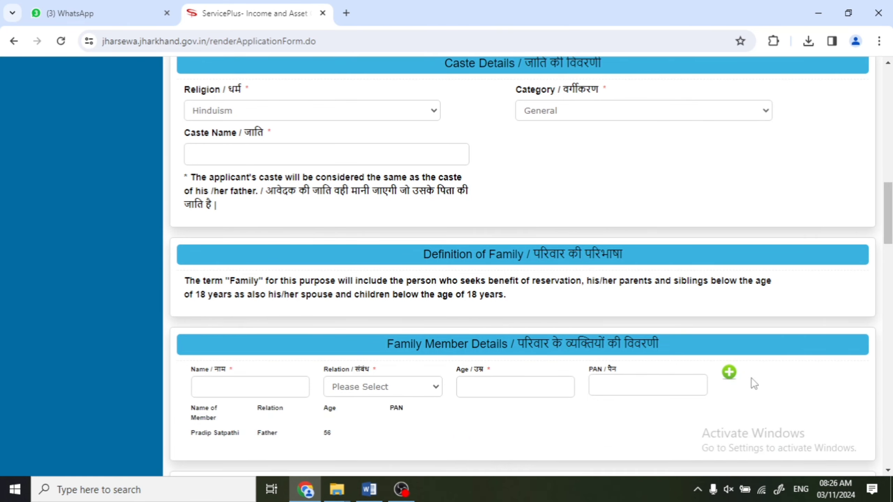
{"action": "scroll", "coordinate": [751, 378], "scroll_direction": "down", "scroll_amount": 2}
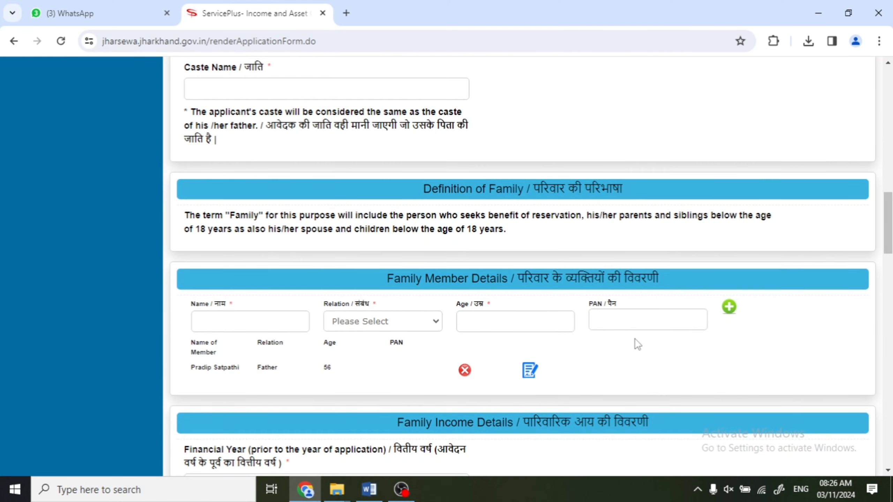
{"action": "scroll", "coordinate": [638, 344], "scroll_direction": "down", "scroll_amount": 6}
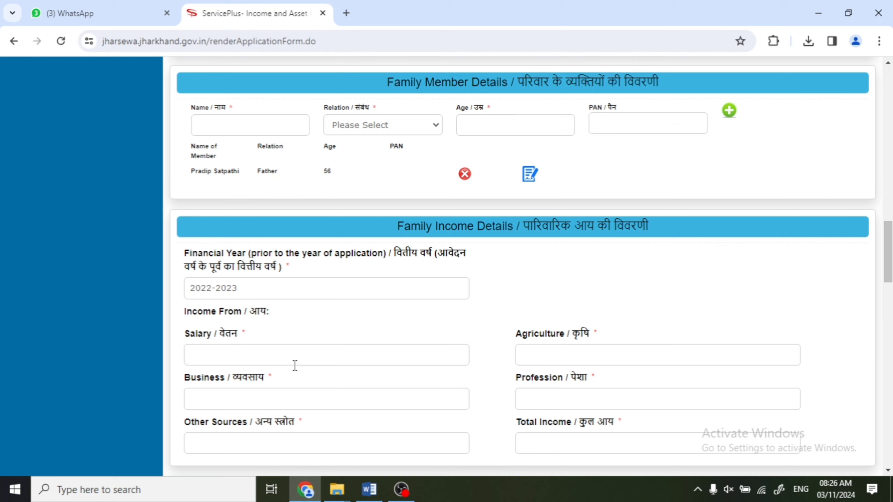
- Clear a mistaken other-sources entry, then enter Salary 00 and Agriculture 40000
{"action": "left_click", "coordinate": [282, 446]}
{"action": "type", "text": "90"}
{"action": "key", "text": "BackSpace"}
{"action": "key", "text": "BackSpace"}
{"action": "left_click", "coordinate": [229, 352]}
{"action": "type", "text": "00"}
{"action": "key", "text": "Tab"}
{"action": "type", "text": "40000"}
{"action": "key", "text": "Tab"}
- Enter Business and Profession 00 and Other Sources 50000, making total income 90000
{"action": "type", "text": "00"}
{"action": "key", "text": "Tab"}
{"action": "type", "text": "00"}
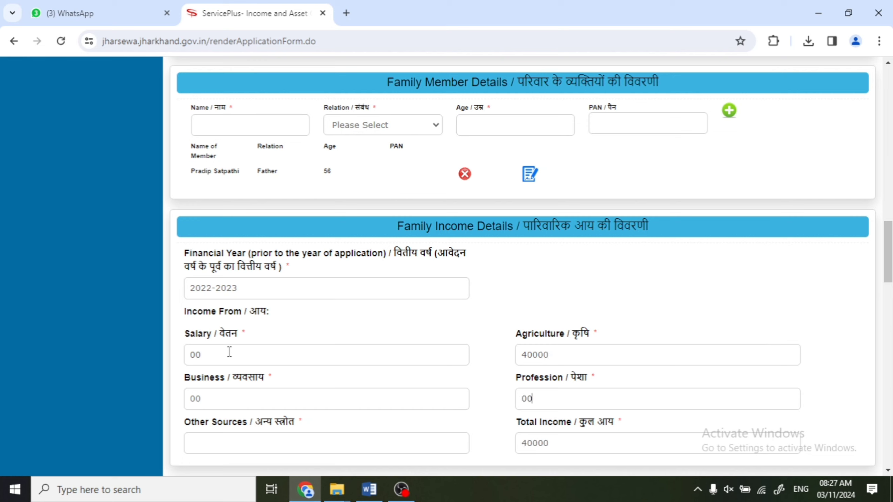
{"action": "key", "text": "Tab"}
{"action": "type", "text": "50000"}
{"action": "key", "text": "Tab"}
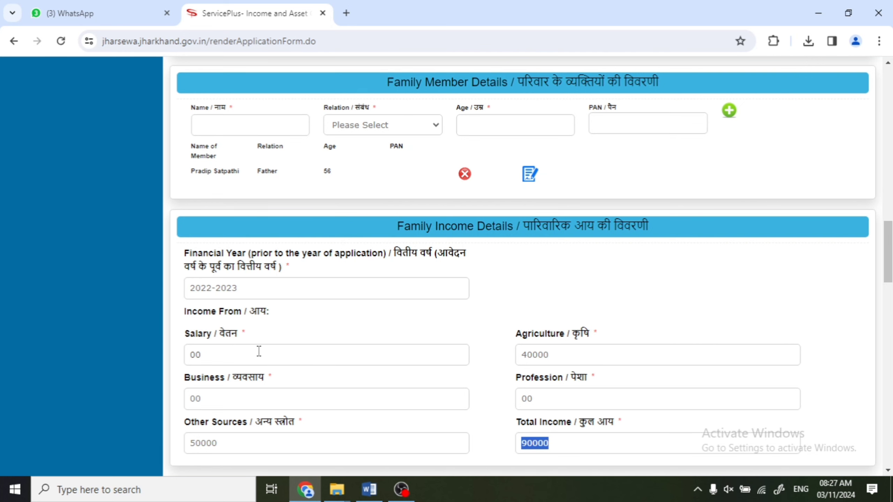
{"action": "scroll", "coordinate": [260, 352], "scroll_direction": "down", "scroll_amount": 3}
{"action": "scroll", "coordinate": [343, 337], "scroll_direction": "down", "scroll_amount": 2}
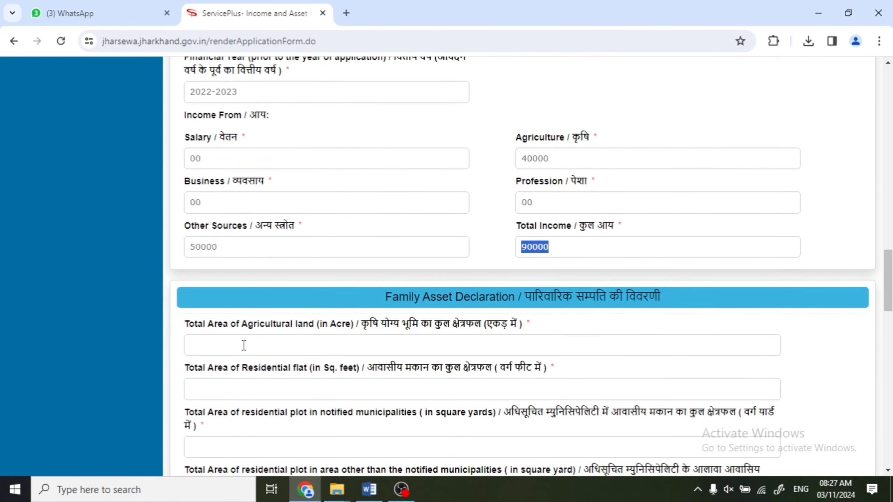
- Enter agricultural land area 0.08 acre and residential flat area 0
{"action": "left_click", "coordinate": [244, 346]}
{"action": "type", "text": "0.08"}
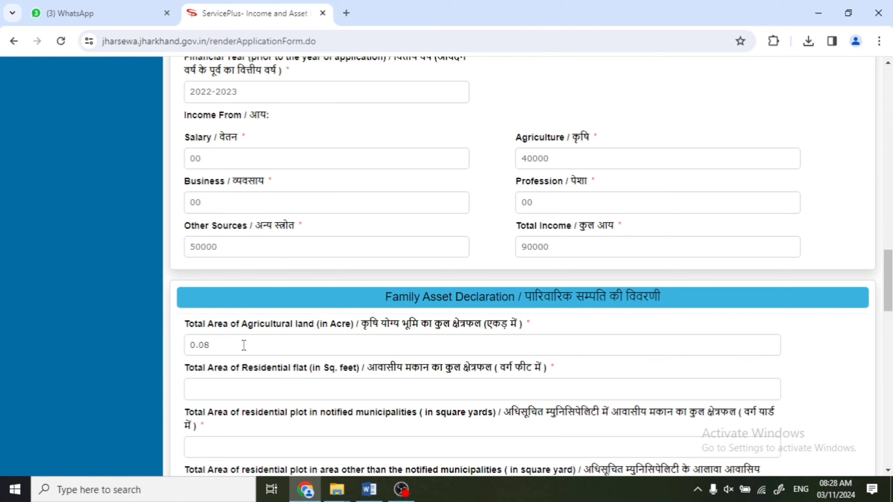
{"action": "left_click", "coordinate": [246, 391]}
{"action": "type", "text": "0"}
- Set both residential plot areas to 500 square yards and start filling the Permanent Address
{"action": "scroll", "coordinate": [238, 380], "scroll_direction": "down", "scroll_amount": 2}
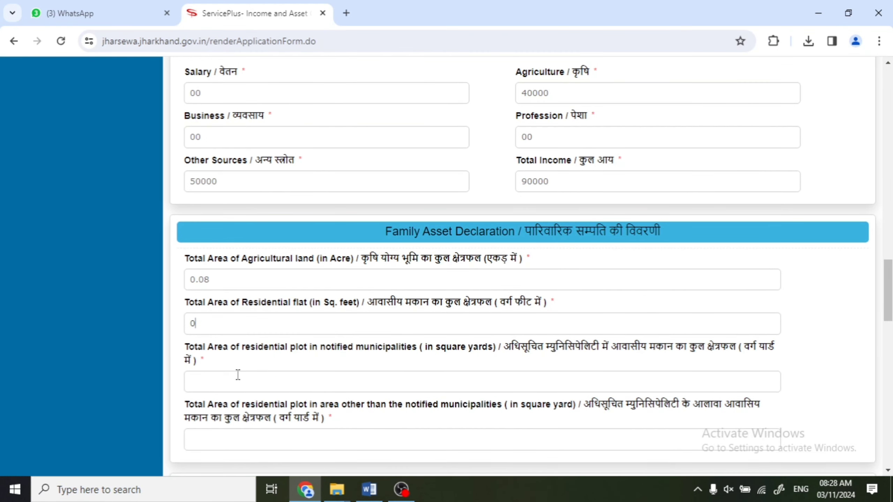
{"action": "scroll", "coordinate": [238, 375], "scroll_direction": "down", "scroll_amount": 2}
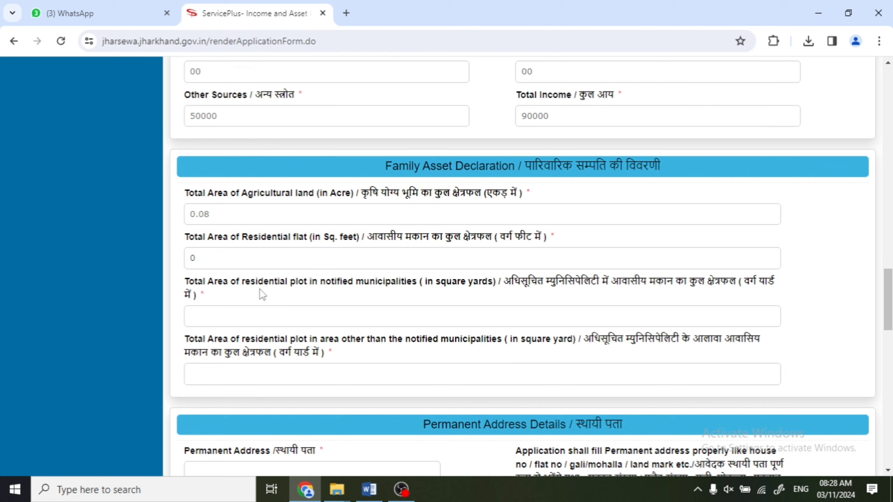
{"action": "left_click", "coordinate": [437, 313]}
{"action": "type", "text": "500"}
{"action": "left_click", "coordinate": [244, 378]}
{"action": "type", "text": "500"}
{"action": "scroll", "coordinate": [325, 348], "scroll_direction": "down", "scroll_amount": 3}
{"action": "type", "text": "a"}
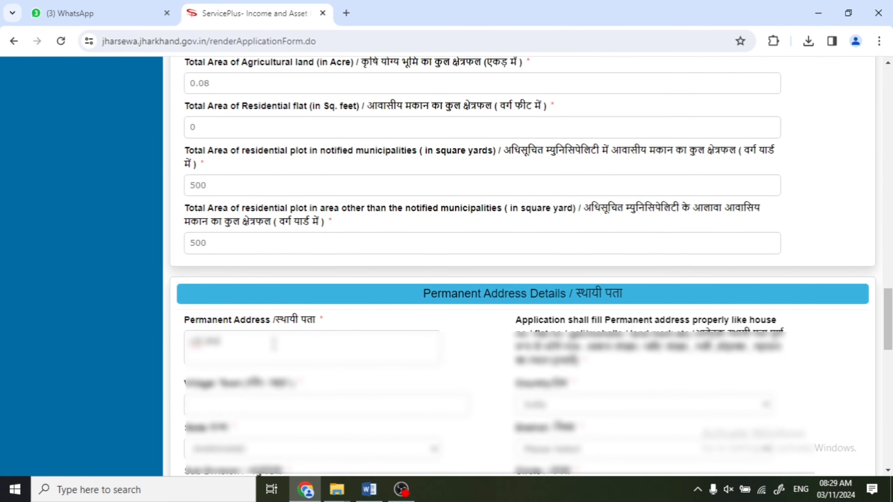
{"action": "type", "text": "ranina"}
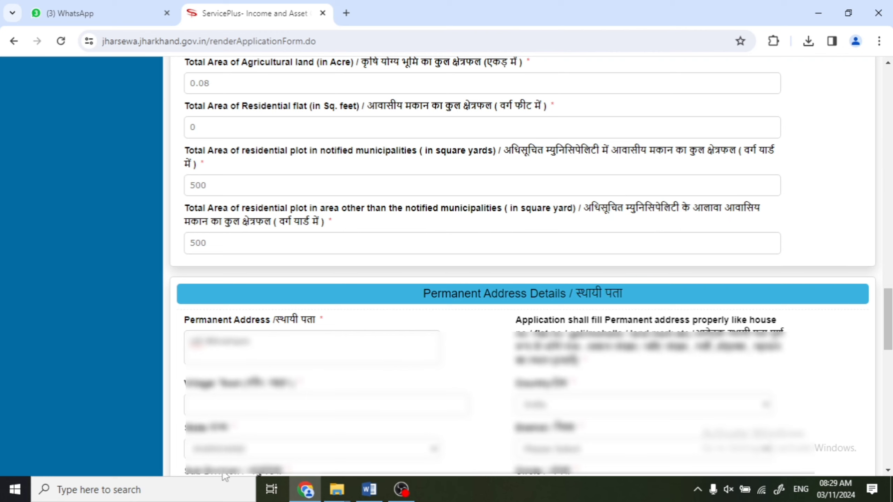
{"action": "type", "text": "Bar"}
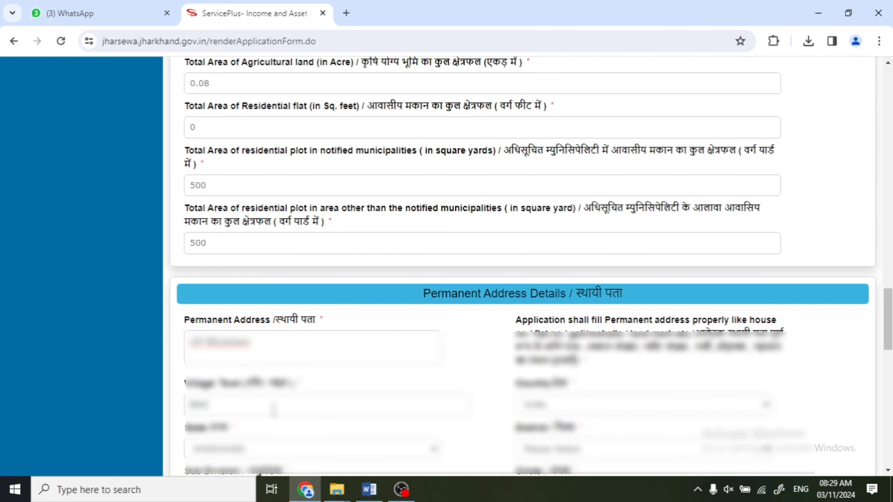
{"action": "type", "text": "a"}
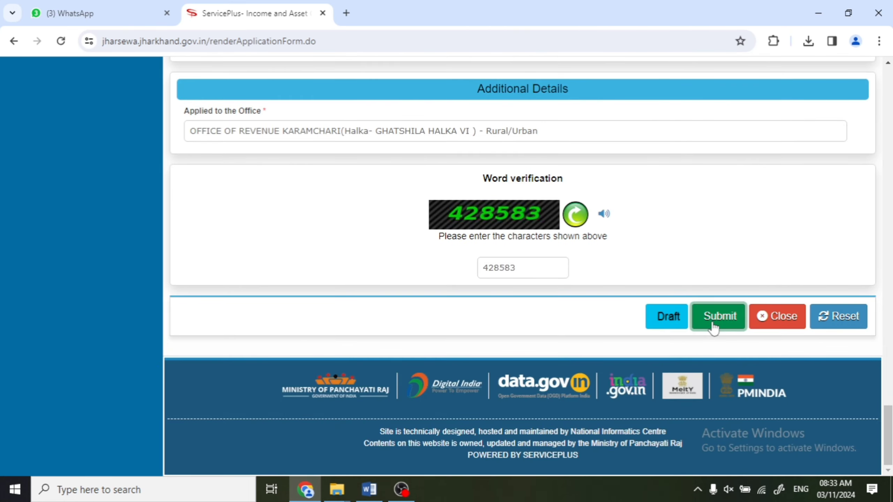
- Submit the EWS application, review its preview, and proceed to Attach Annexure
{"action": "left_click", "coordinate": [714, 329]}
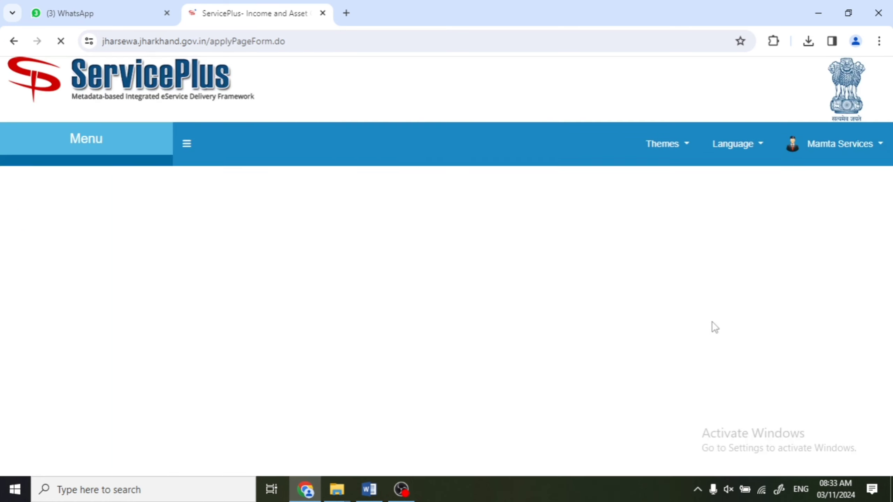
{"action": "scroll", "coordinate": [715, 327], "scroll_direction": "down", "scroll_amount": 15}
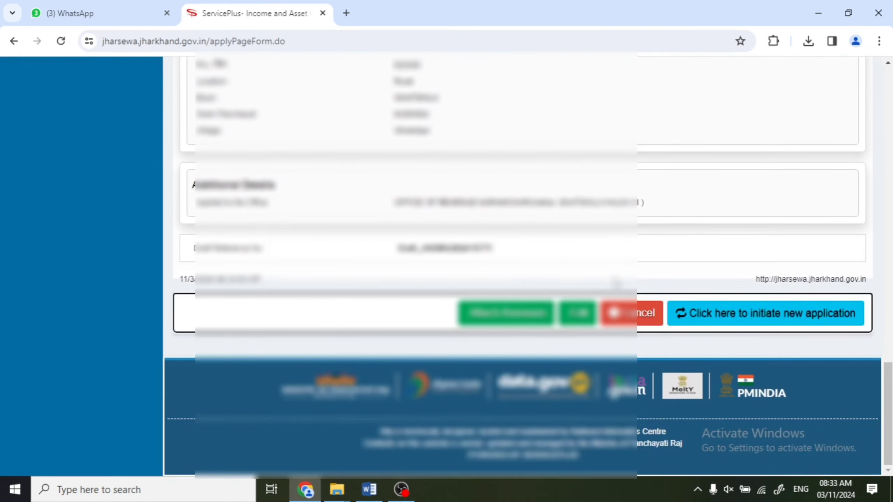
{"action": "scroll", "coordinate": [616, 281], "scroll_direction": "up", "scroll_amount": 10}
{"action": "scroll", "coordinate": [616, 281], "scroll_direction": "up", "scroll_amount": 10}
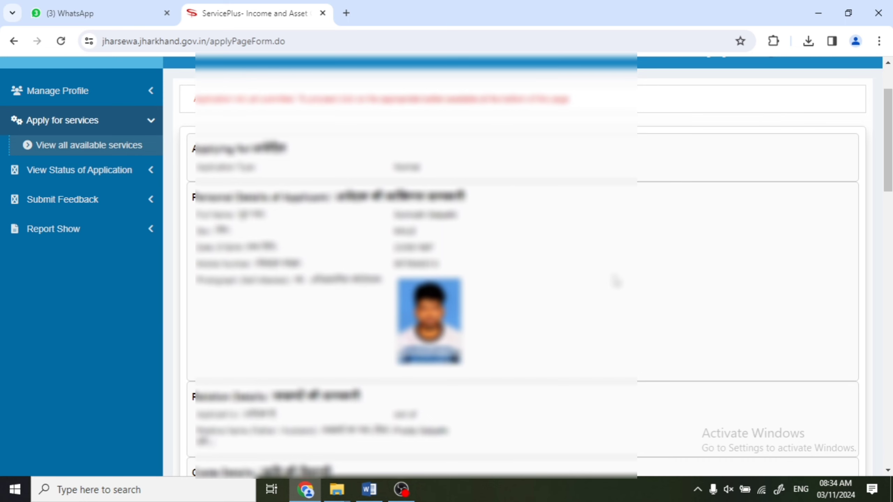
{"action": "scroll", "coordinate": [616, 282], "scroll_direction": "down", "scroll_amount": 15}
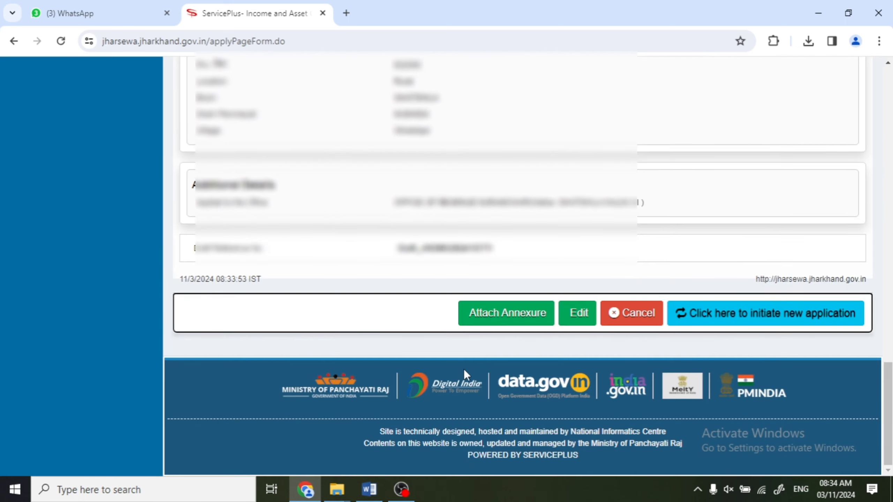
{"action": "left_click", "coordinate": [516, 316]}
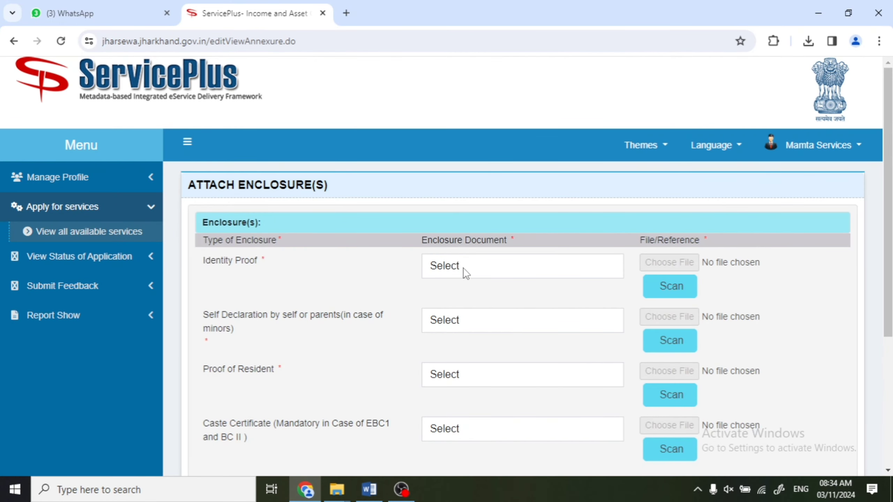
- Select Aadhar Card as the identity proof and attach the Aadhaar PDF
{"action": "left_click", "coordinate": [473, 269]}
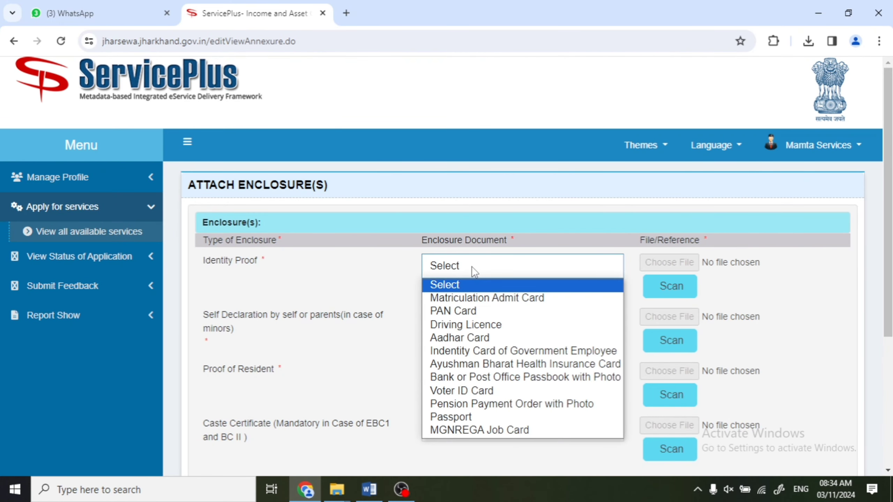
{"action": "left_click", "coordinate": [467, 338]}
{"action": "left_click", "coordinate": [668, 262]}
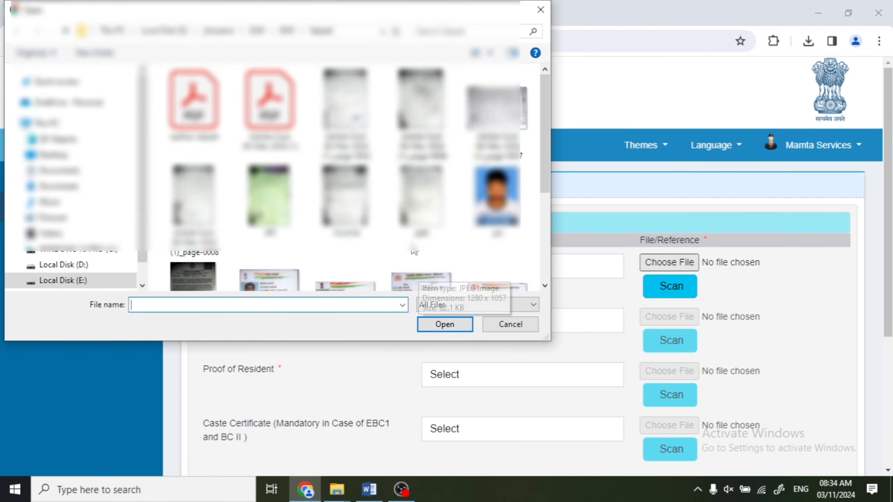
{"action": "left_click", "coordinate": [193, 102]}
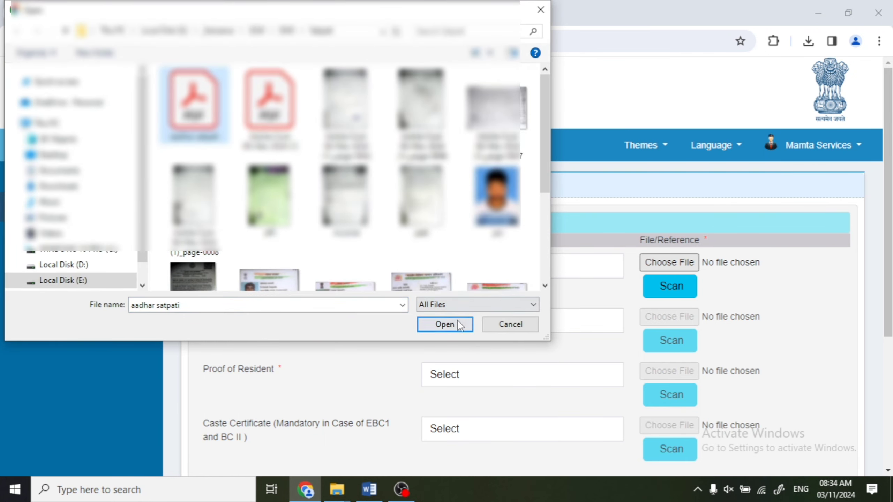
{"action": "left_click", "coordinate": [447, 324]}
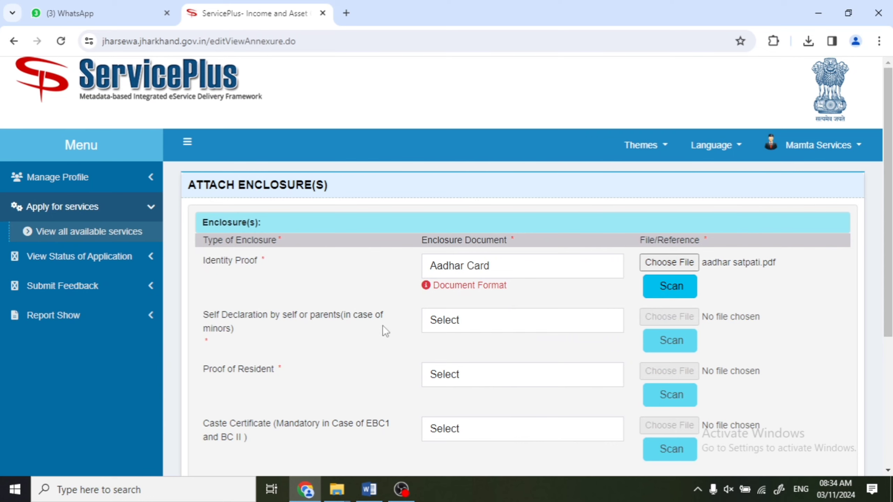
- Select Self declaration as the document type and attach patr.jpg
{"action": "left_click", "coordinate": [483, 329]}
{"action": "left_click", "coordinate": [469, 350]}
{"action": "left_click", "coordinate": [663, 316]}
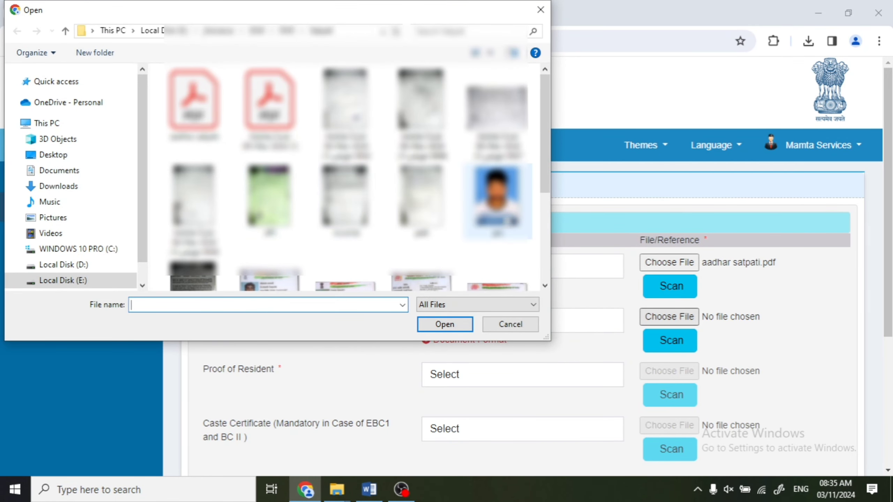
{"action": "left_click_drag", "start_coordinate": [543, 144], "coordinate": [547, 164]}
{"action": "type", "text": "patr"}
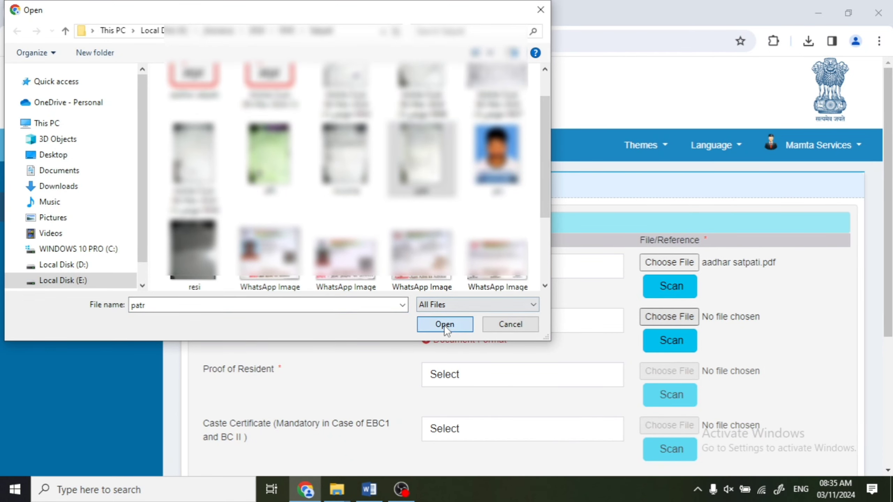
{"action": "left_click", "coordinate": [444, 326]}
- Select Local Resident Certificate as residence proof and attach resi.jpg
{"action": "scroll", "coordinate": [408, 373], "scroll_direction": "down", "scroll_amount": 2}
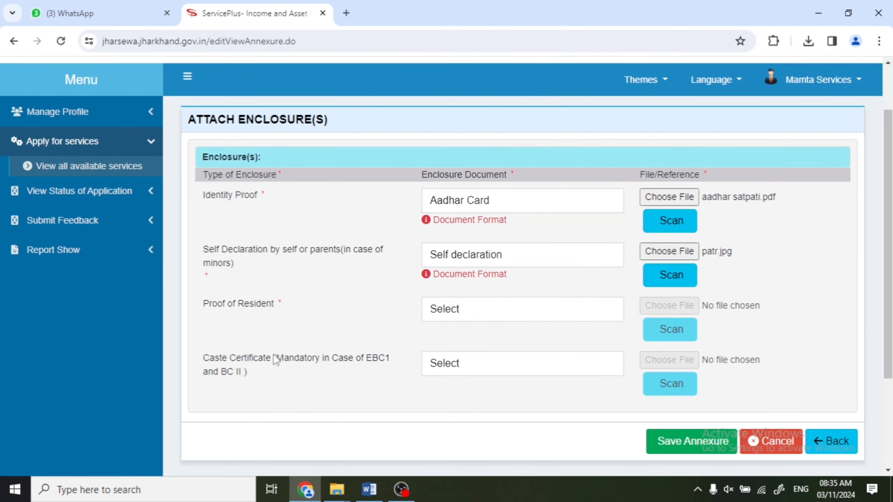
{"action": "left_click", "coordinate": [502, 308]}
{"action": "left_click", "coordinate": [495, 341]}
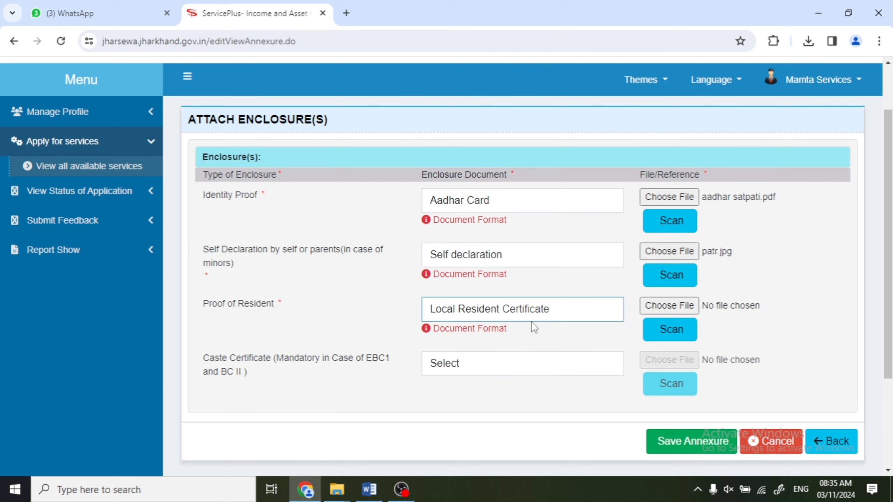
{"action": "left_click", "coordinate": [649, 307]}
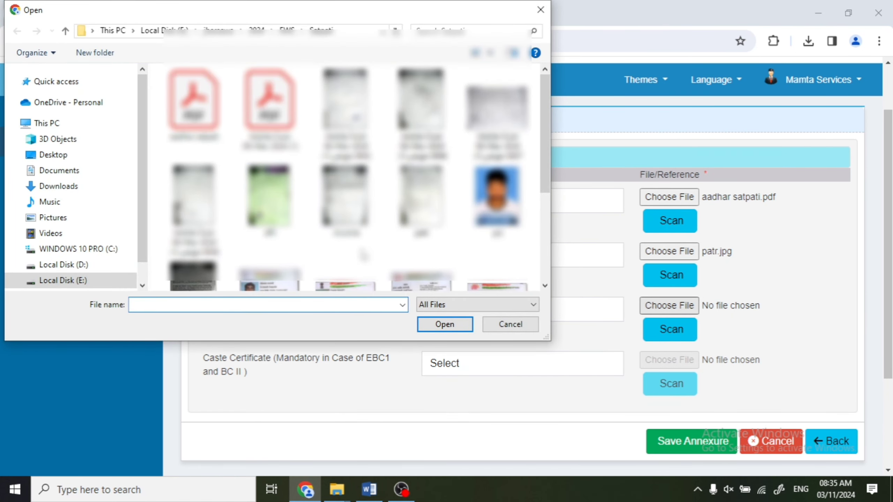
{"action": "scroll", "coordinate": [363, 254], "scroll_direction": "down", "scroll_amount": 2}
{"action": "type", "text": "resi"}
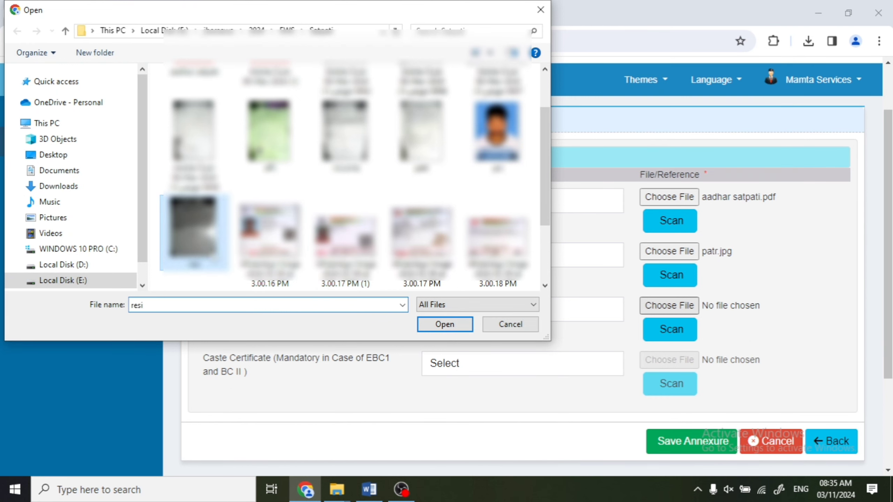
{"action": "left_click", "coordinate": [433, 319]}
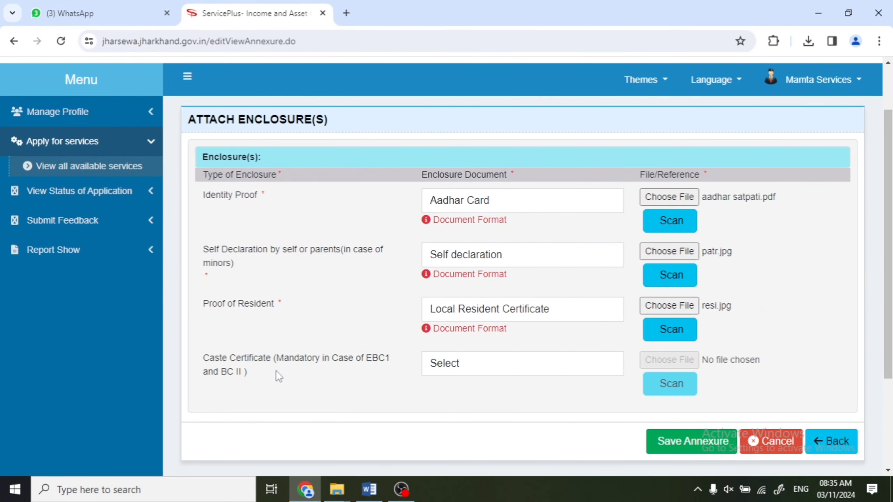
- Open the caste certificate document choices, leaving the Caste Certificate unselected
{"action": "left_click", "coordinate": [465, 370]}
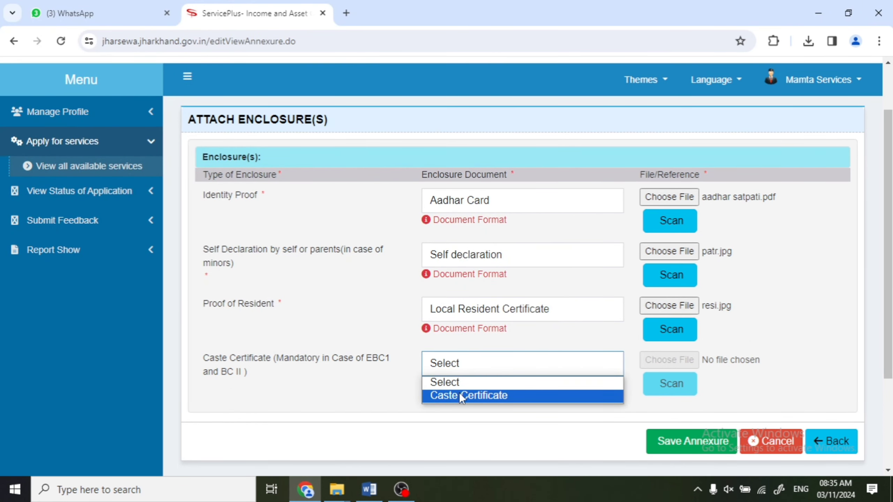
{"action": "left_click", "coordinate": [401, 341]}
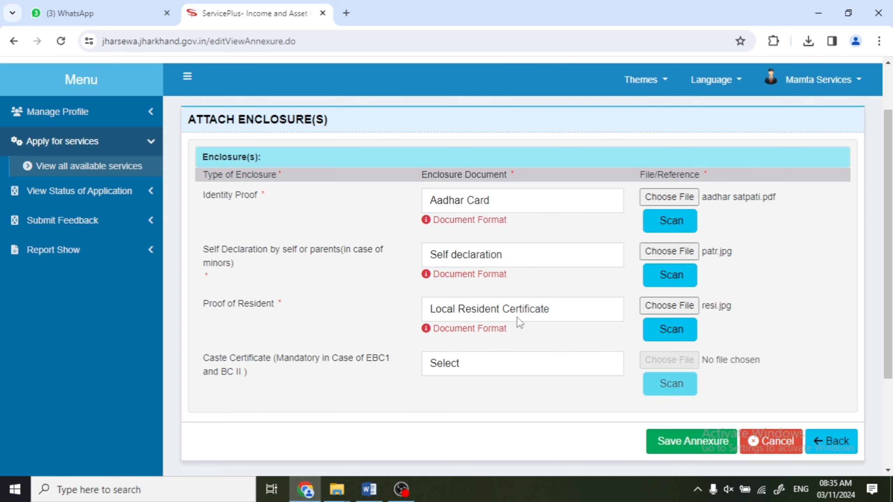
{"action": "left_click", "coordinate": [520, 363]}
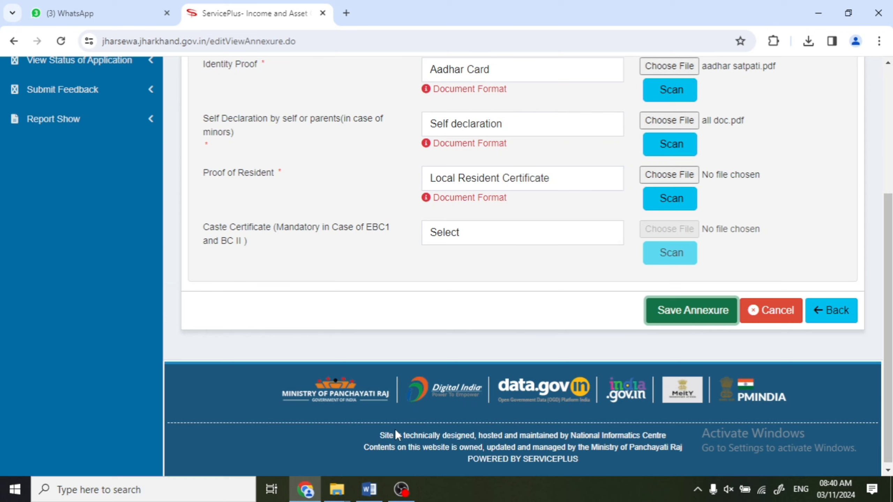
- Save the annexure and review the resulting EWS acknowledgement slip with QR code
{"action": "left_click", "coordinate": [685, 310]}
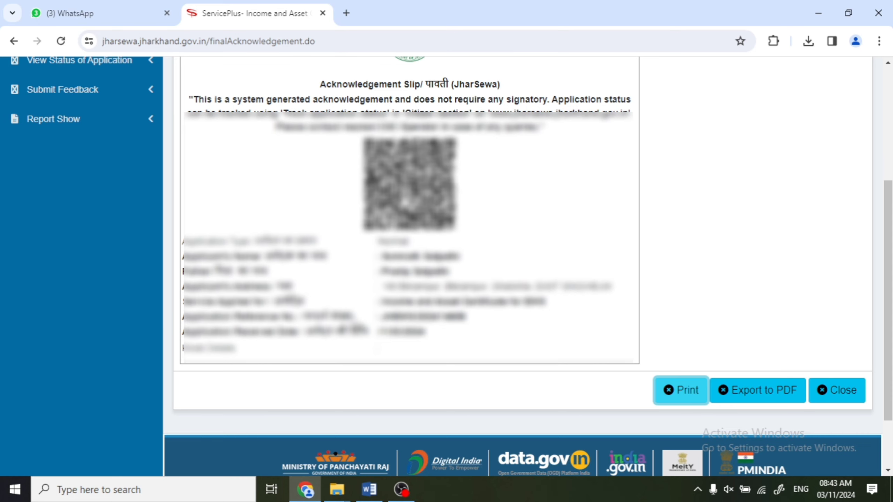
{"action": "scroll", "coordinate": [331, 309], "scroll_direction": "up", "scroll_amount": 5}
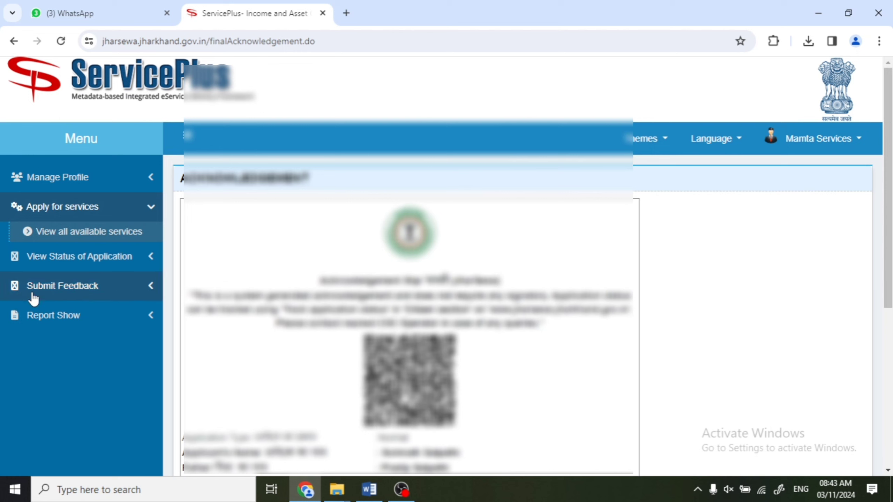
- Load the Track Application Status list of submitted applications, then switch to WhatsApp
{"action": "left_click", "coordinate": [70, 256]}
{"action": "left_click", "coordinate": [84, 260]}
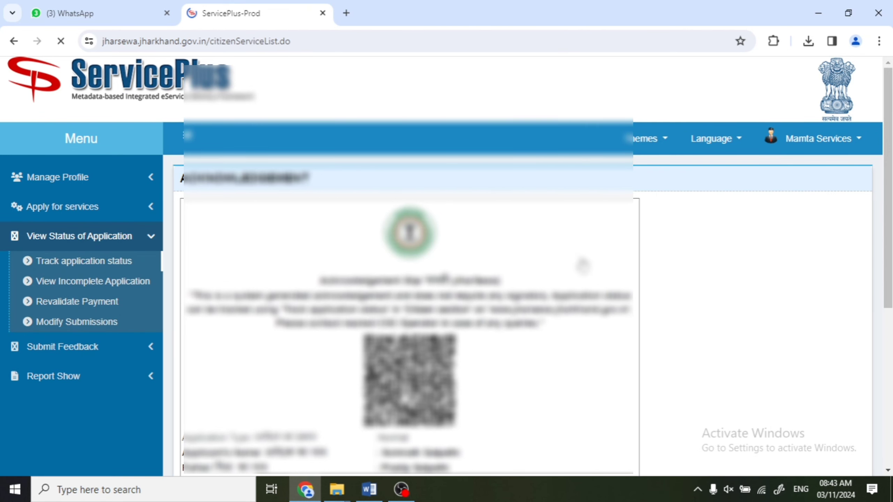
{"action": "left_click", "coordinate": [841, 310]}
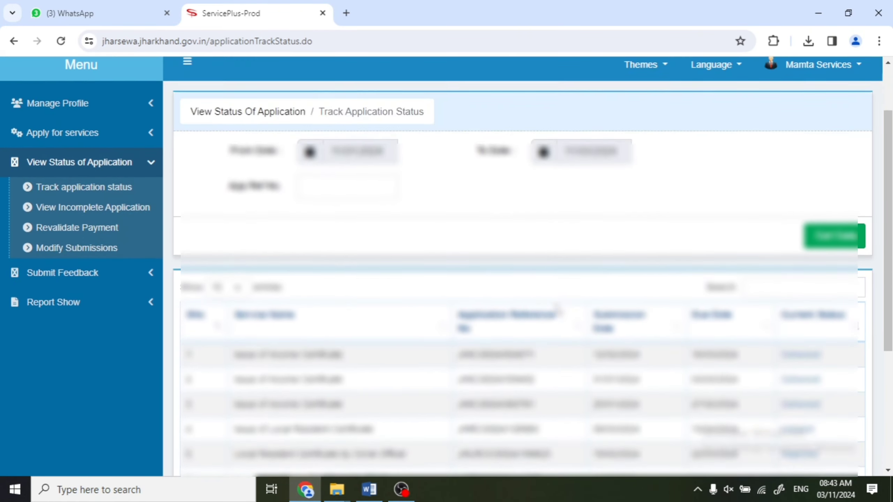
{"action": "scroll", "coordinate": [557, 310], "scroll_direction": "down", "scroll_amount": 5}
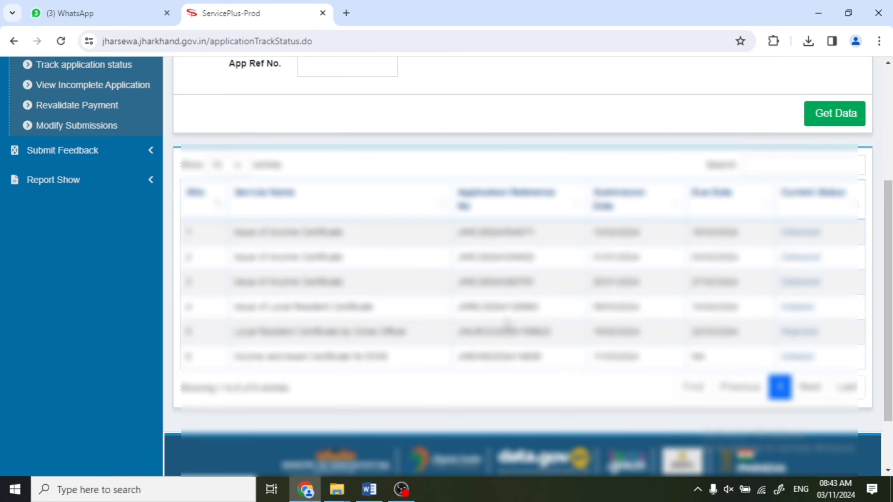
{"action": "scroll", "coordinate": [506, 326], "scroll_direction": "up", "scroll_amount": 5}
{"action": "left_click", "coordinate": [58, 19]}
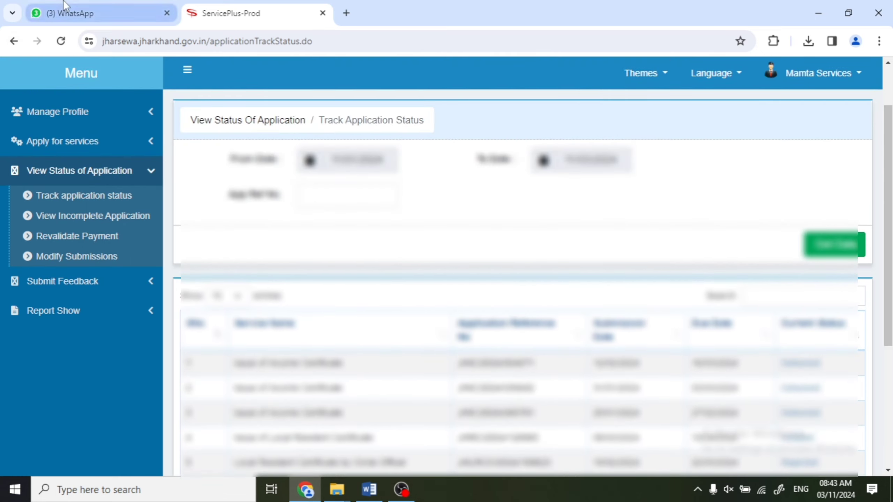